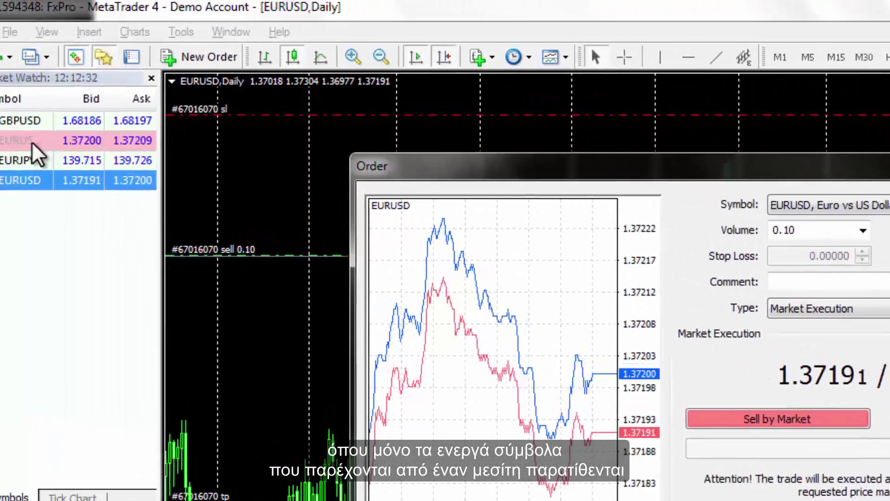
# Widen the Market Watch window to fit the full symbol names and check the trade availability of EURUSD_Ask.
pyautogui.moveTo(24, 145)
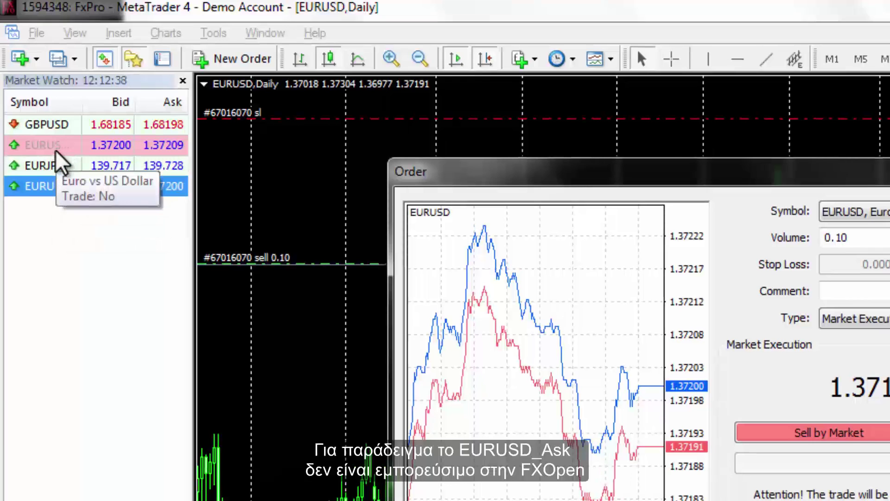
pyautogui.moveTo(215, 96); pyautogui.dragTo(267, 111)
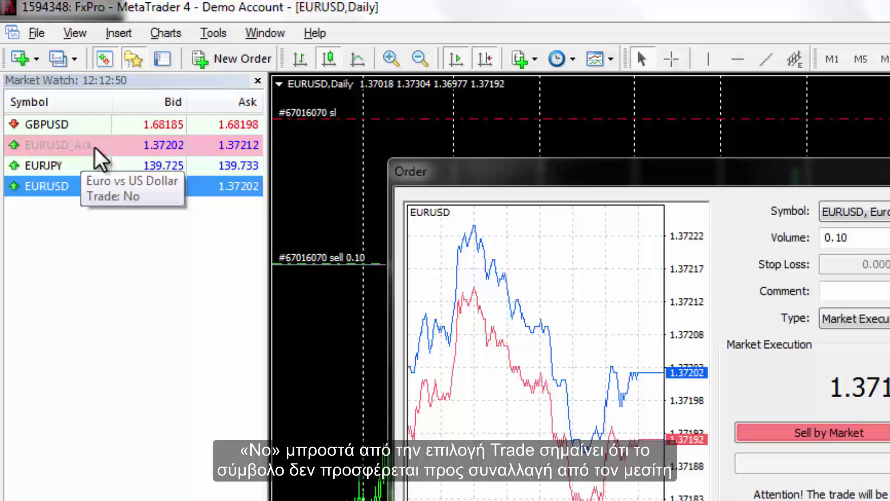
pyautogui.moveTo(74, 195)
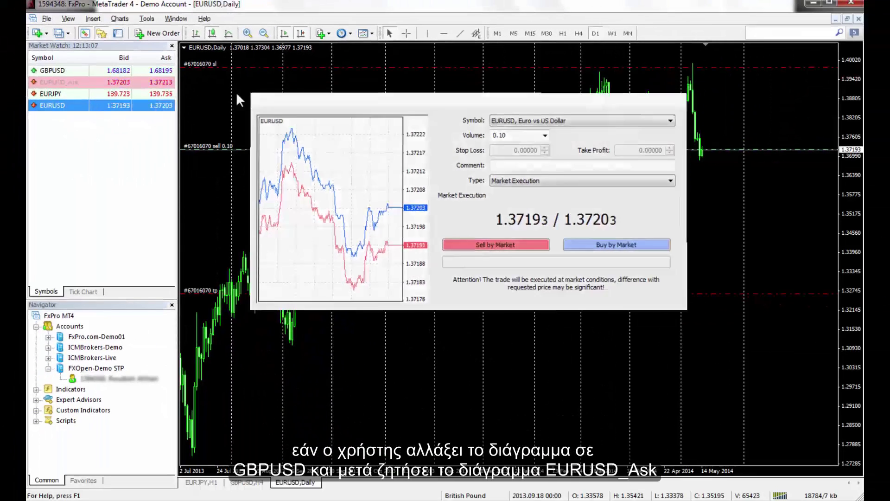
# Switch to the GBPUSD H4 chart and open a new chart window for EURUSD_Ask.
pyautogui.click(846, 121)
pyautogui.click(257, 482)
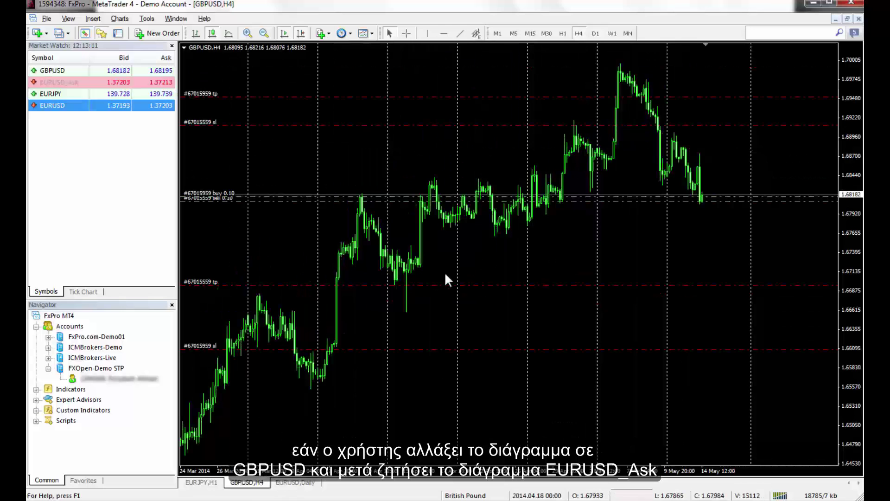
pyautogui.rightClick(106, 82)
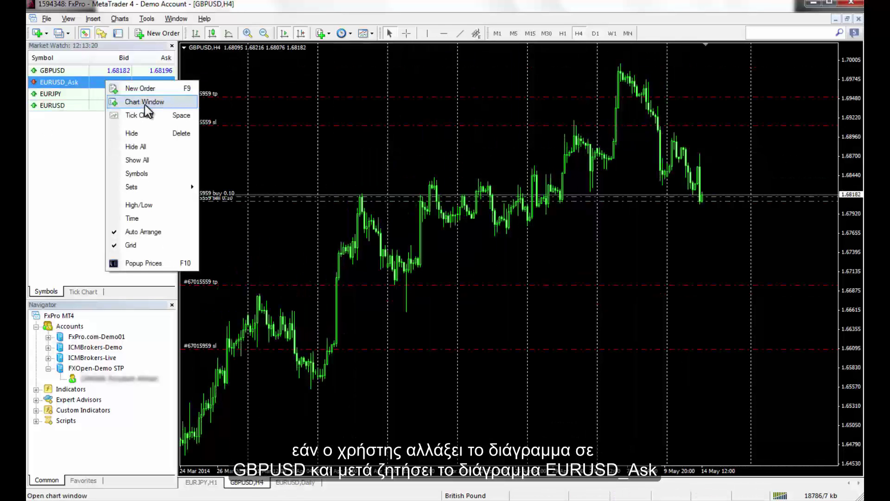
pyautogui.click(141, 104)
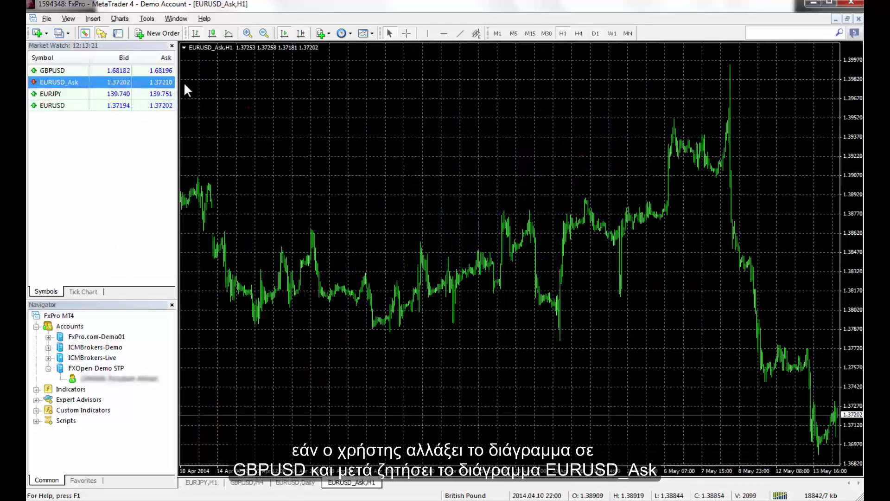
# Start a new order and change its symbol to EURUSD, Euro vs US Dollar.
pyautogui.click(157, 33)
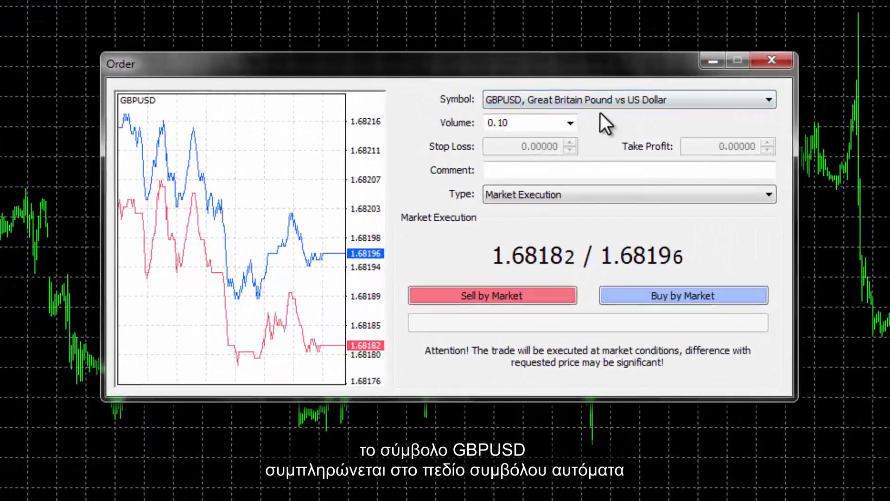
pyautogui.click(497, 101)
pyautogui.click(547, 139)
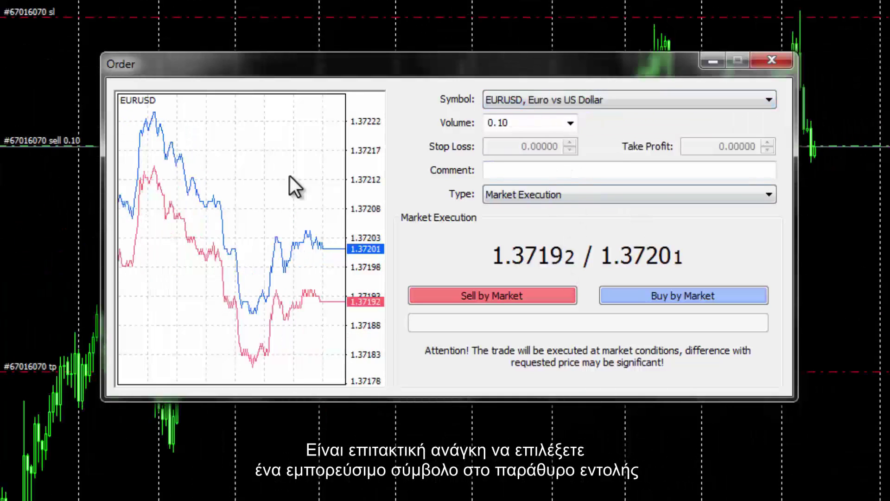
# Place a sell order and a buy order on EURUSD by market execution, each with a volume of 0.10.
pyautogui.click(565, 124)
pyautogui.click(566, 124)
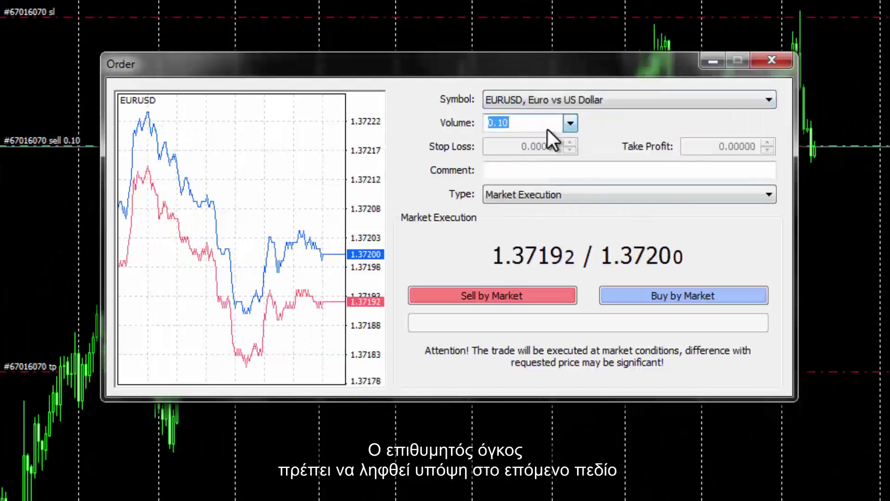
pyautogui.click(576, 169)
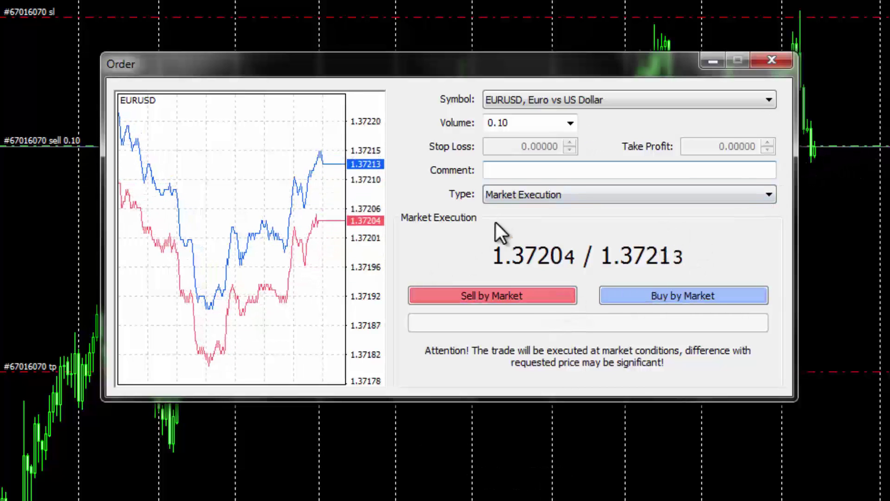
pyautogui.click(436, 294)
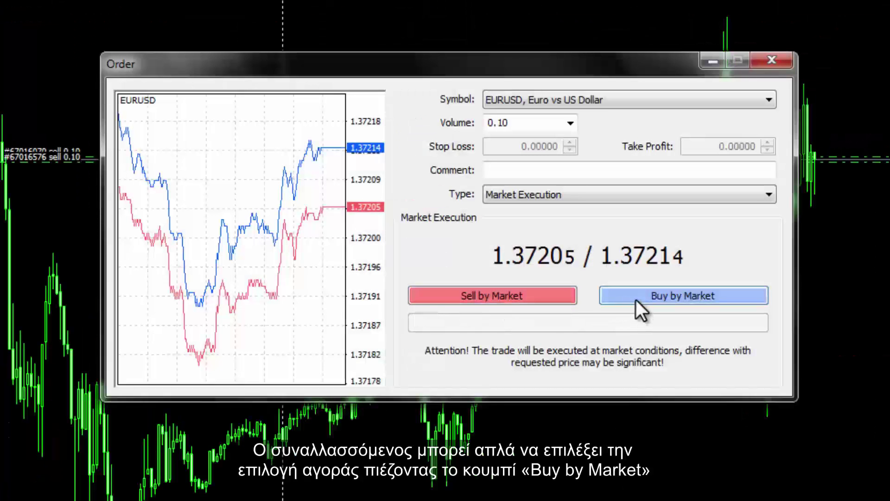
pyautogui.click(636, 295)
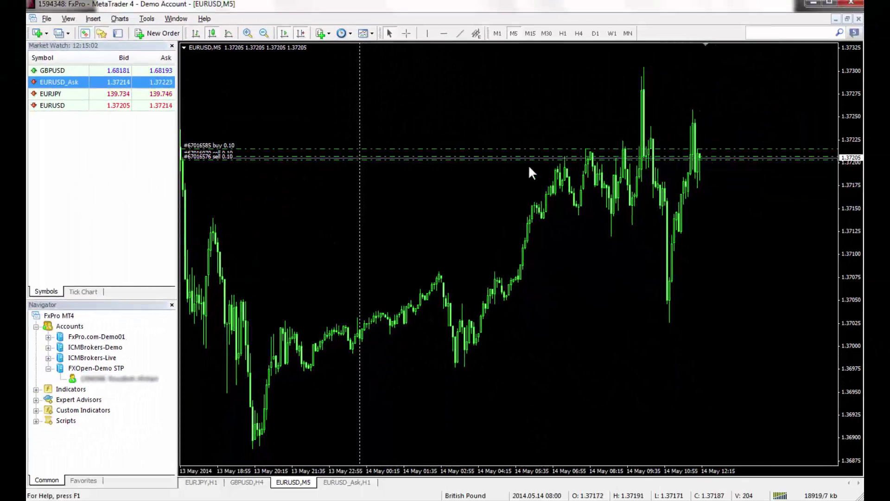
# Collapse the FXOpen-Demo STP accounts and log in to the account under FxPro.com-Demo01.
pyautogui.click(48, 368)
pyautogui.click(48, 337)
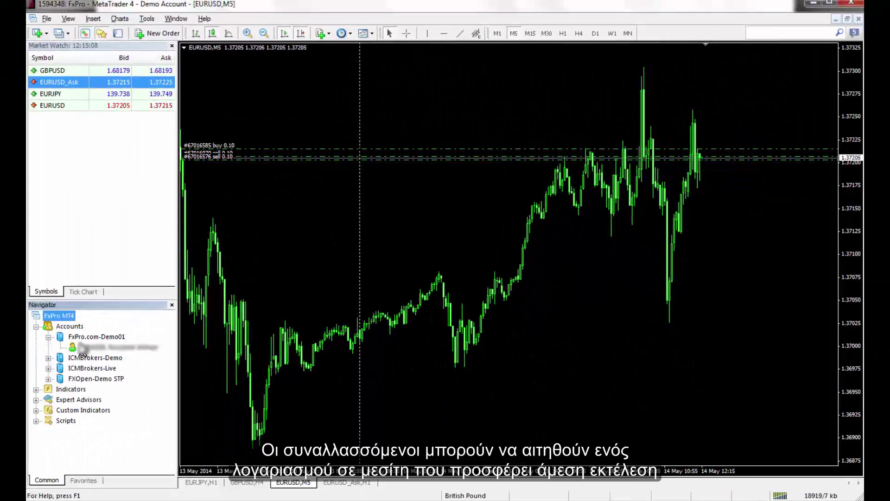
pyautogui.doubleClick(81, 348)
pyautogui.click(244, 222)
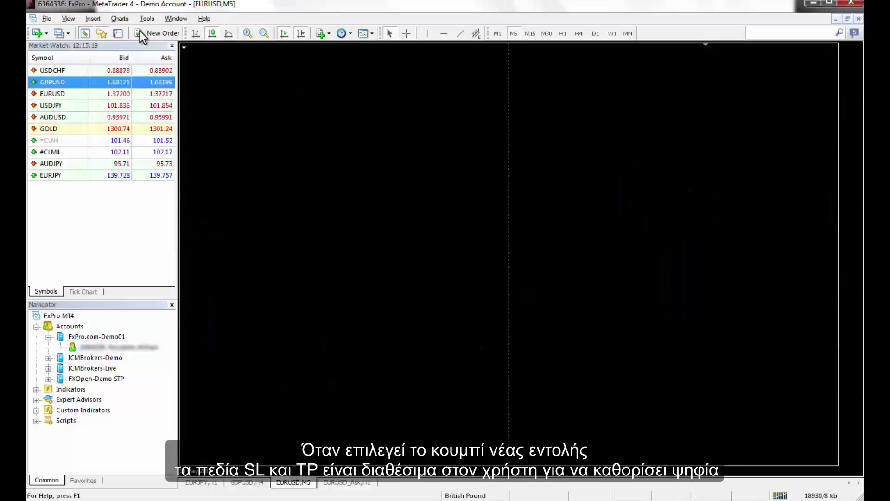
# Start a new EURUSD instant execution order and give it a take profit of 1.37198.
pyautogui.click(140, 32)
pyautogui.moveTo(513, 149); pyautogui.dragTo(562, 147)
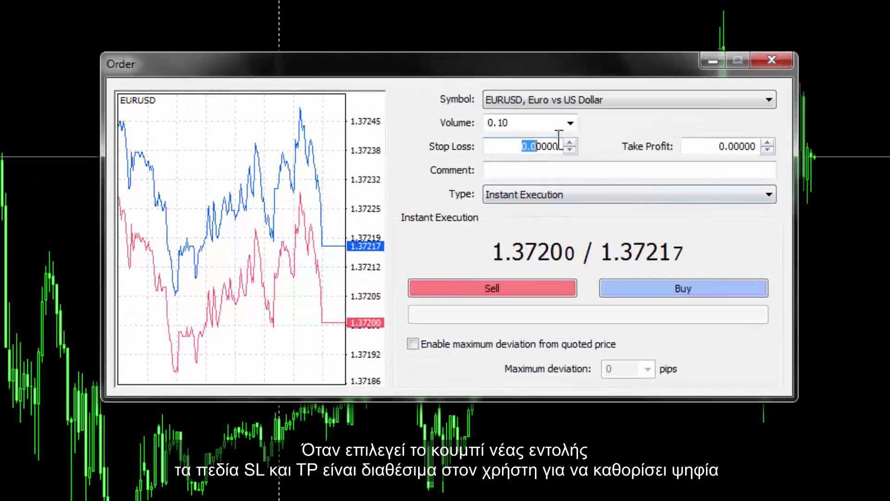
pyautogui.moveTo(756, 146); pyautogui.dragTo(719, 147)
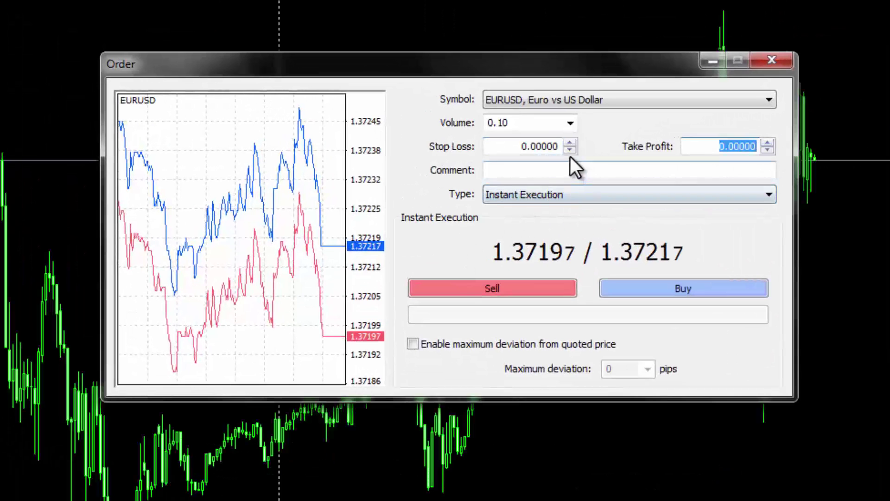
pyautogui.click(769, 143)
pyautogui.click(769, 142)
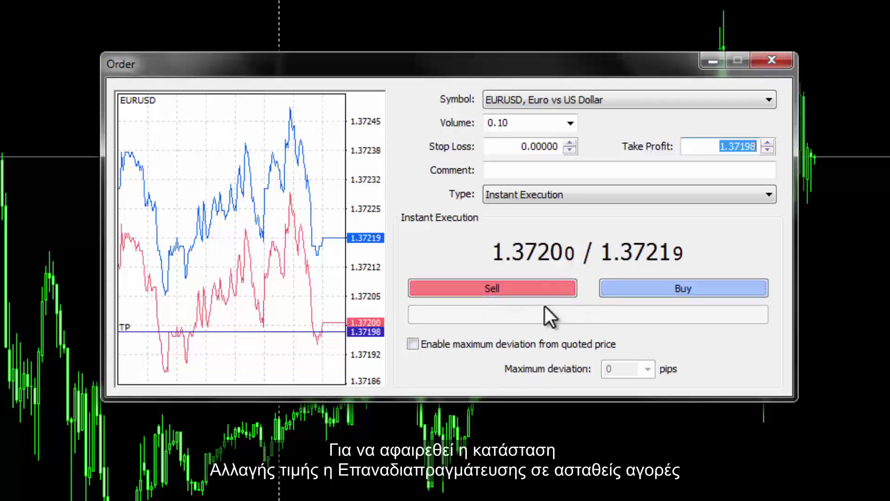
# Enable maximum deviation from quoted price and try values of 4 and 10 pips.
pyautogui.click(413, 343)
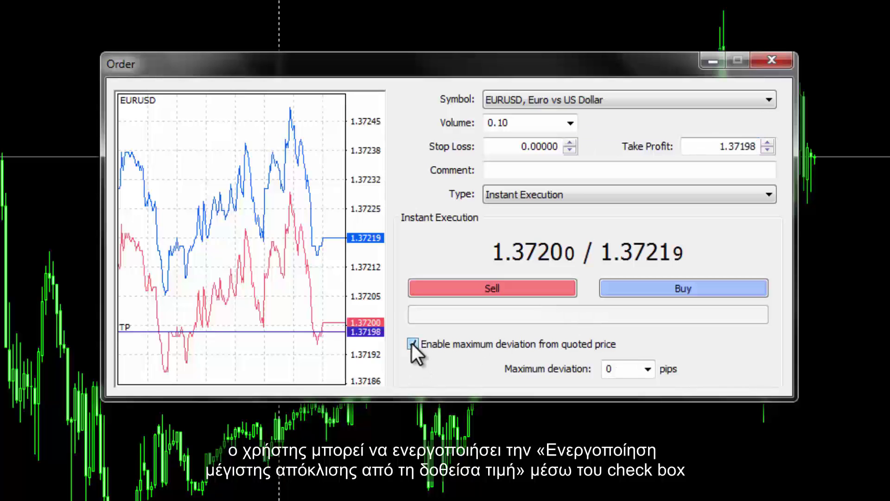
pyautogui.write('0')
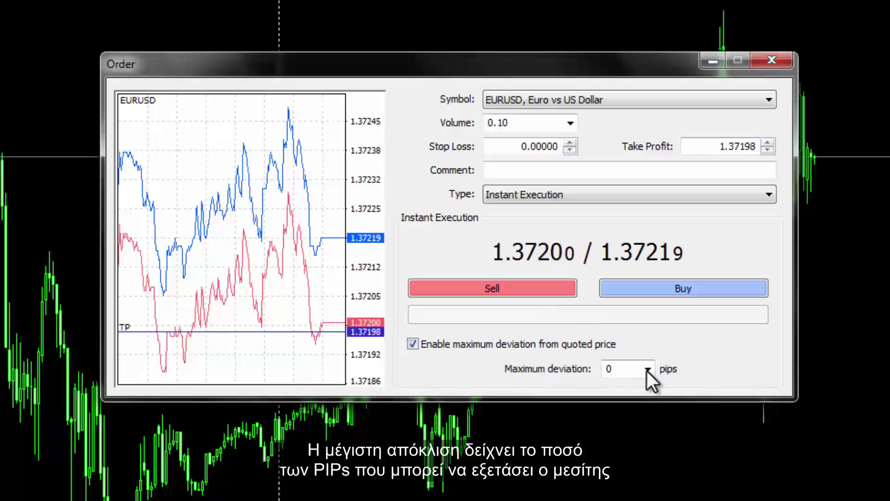
pyautogui.click(647, 370)
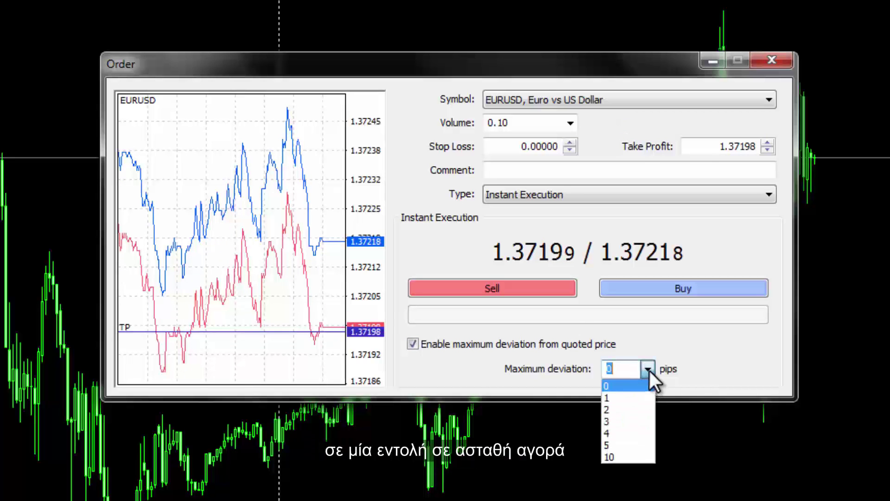
pyautogui.click(640, 434)
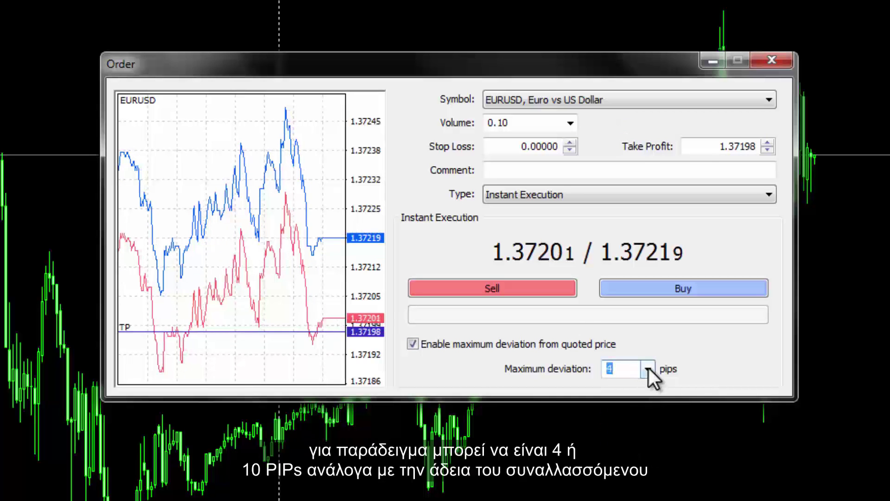
pyautogui.click(649, 369)
pyautogui.click(626, 451)
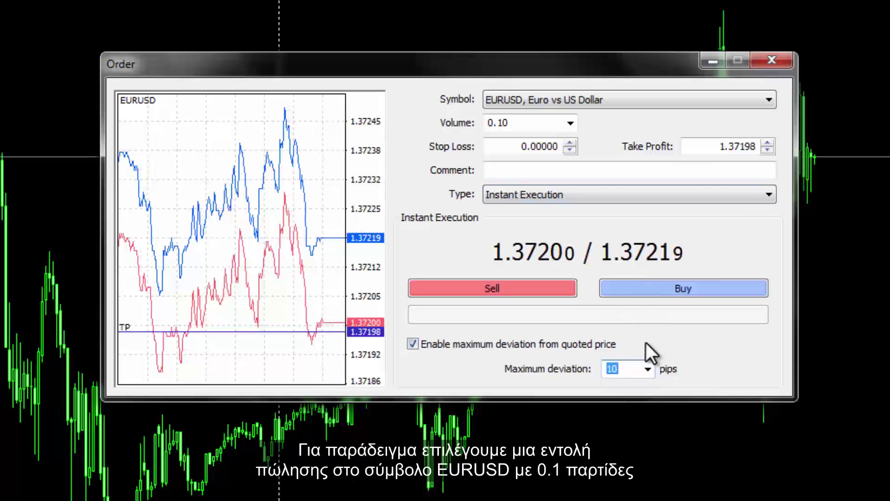
# Reset the maximum deviation to 0 pips and disable maximum deviation from quoted price.
pyautogui.click(648, 369)
pyautogui.click(638, 383)
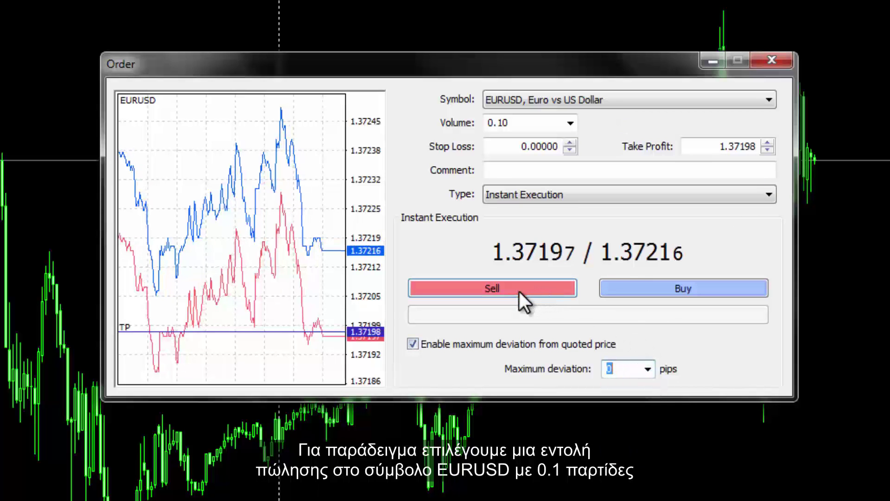
pyautogui.click(409, 344)
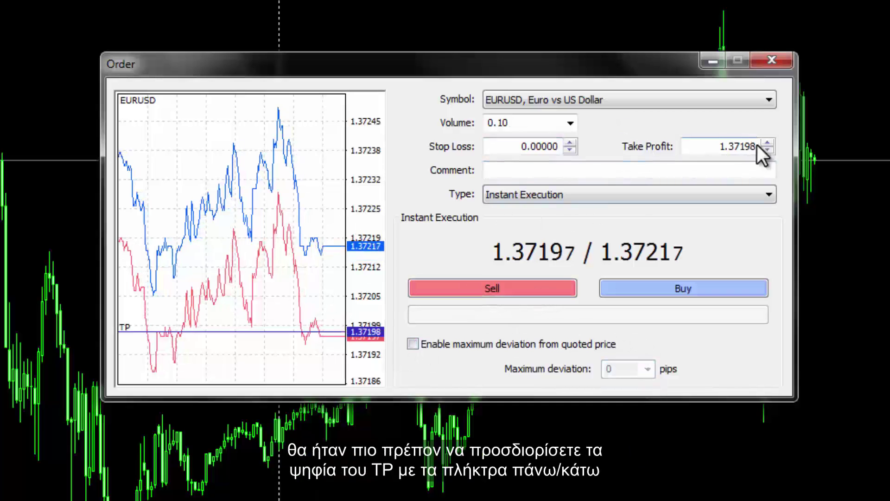
# Lower the order's take profit to 1.37088.
pyautogui.moveTo(717, 145); pyautogui.dragTo(702, 159)
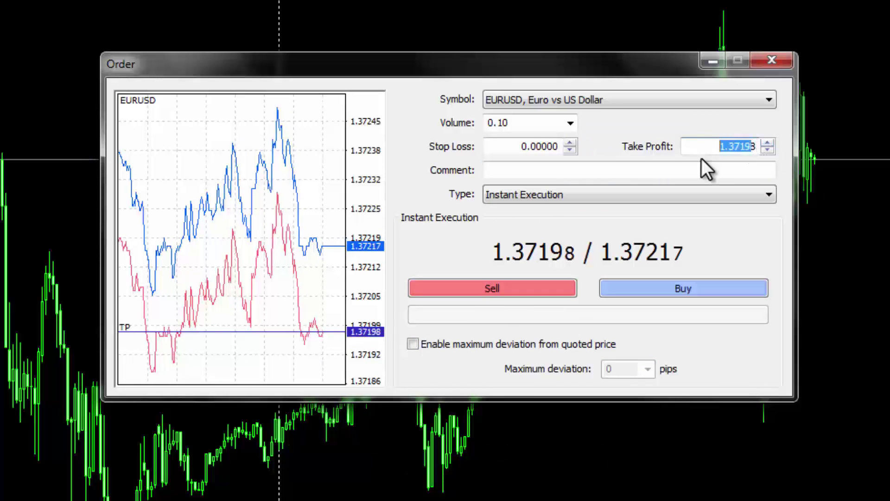
pyautogui.doubleClick(742, 146)
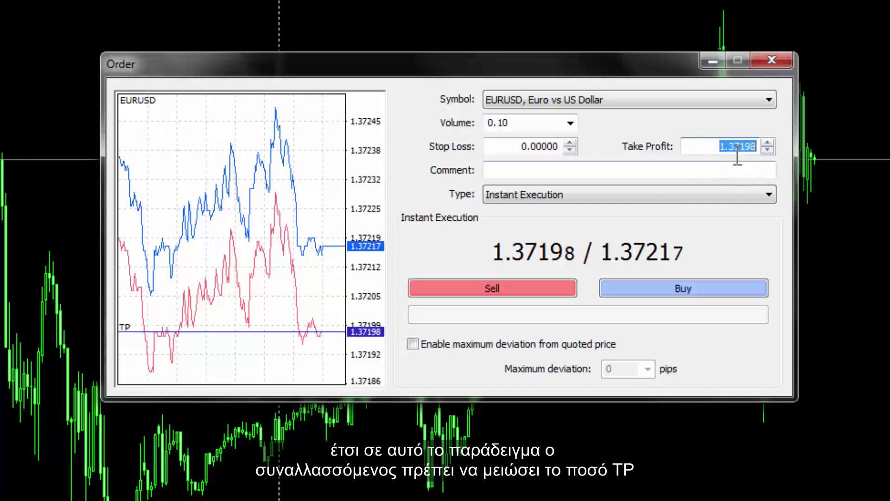
pyautogui.click(767, 150)
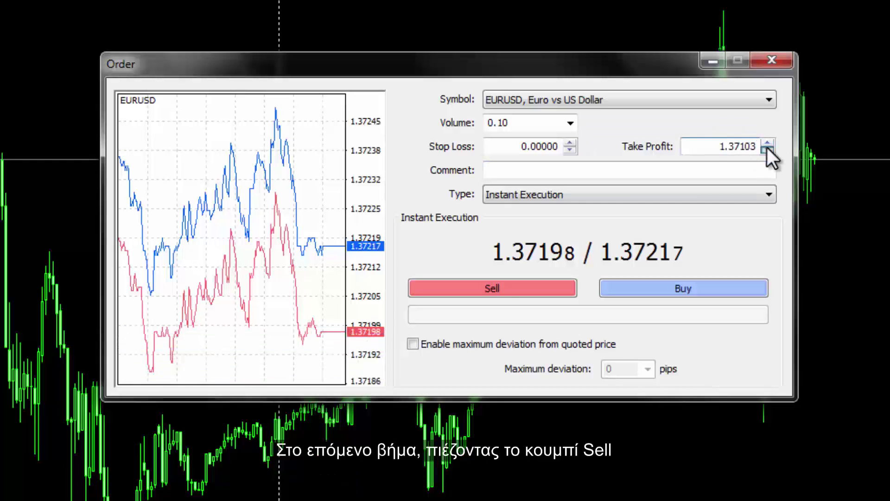
# Place the 0.10 EURUSD sell order and move its take-profit level up to about 1.37120 on the chart.
pyautogui.click(496, 288)
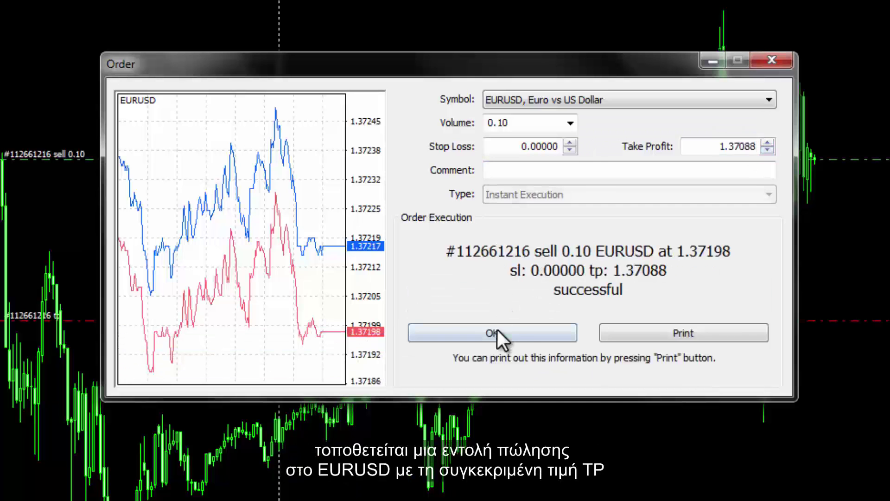
pyautogui.click(497, 332)
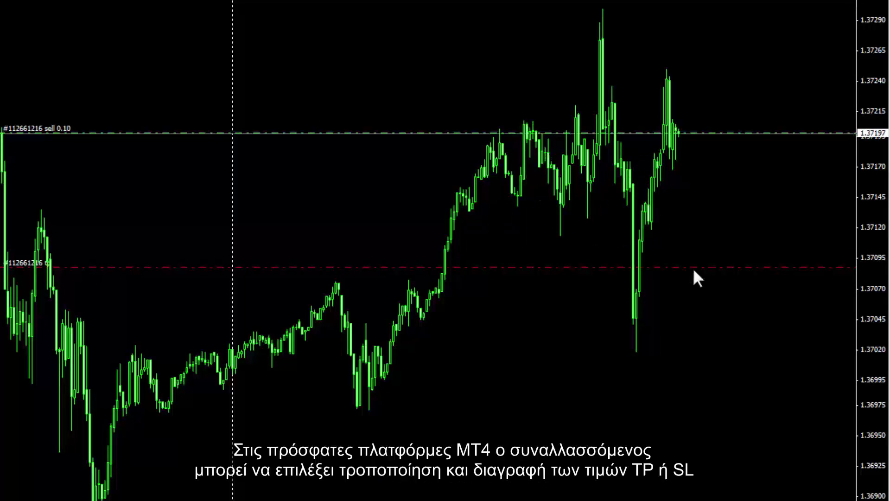
pyautogui.moveTo(691, 267); pyautogui.dragTo(704, 226)
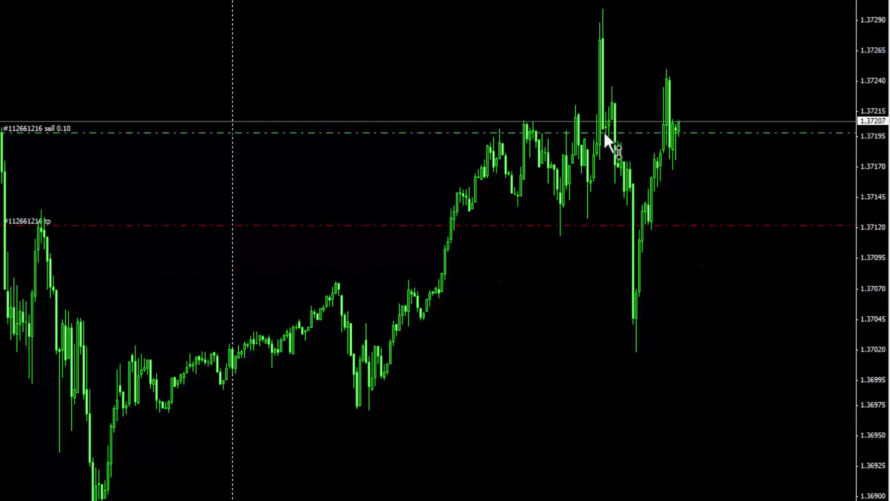
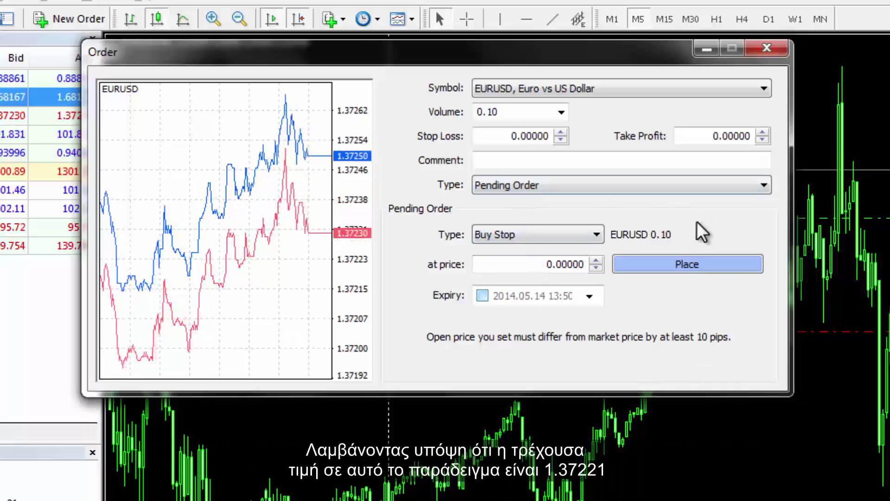
# Set the Buy Stop pending order's price to 1.37400 and place the order.
pyautogui.click(537, 260)
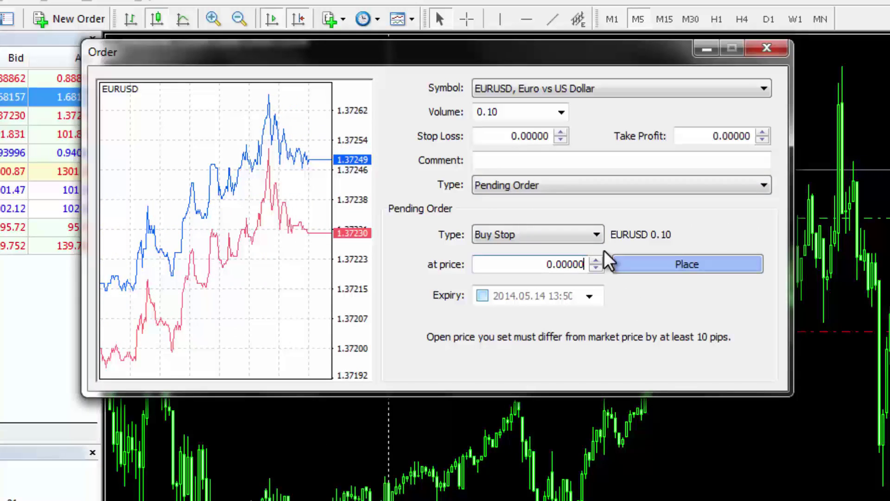
pyautogui.write('1.37400')
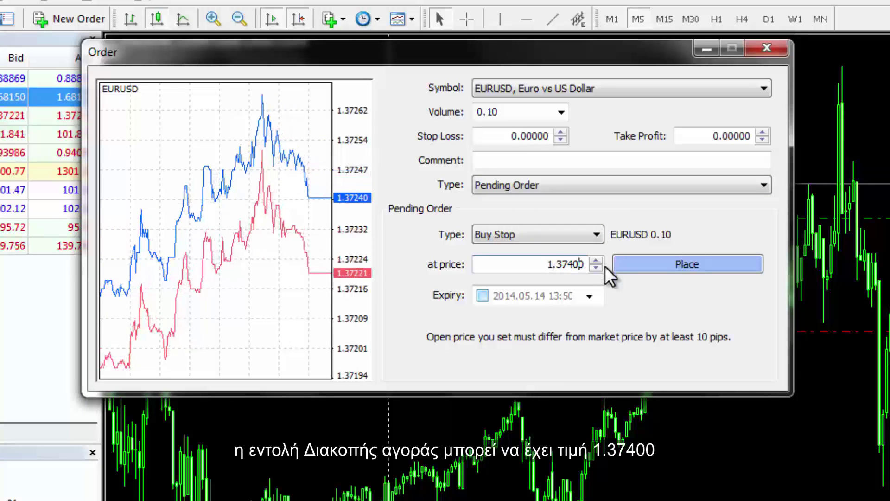
pyautogui.click(672, 265)
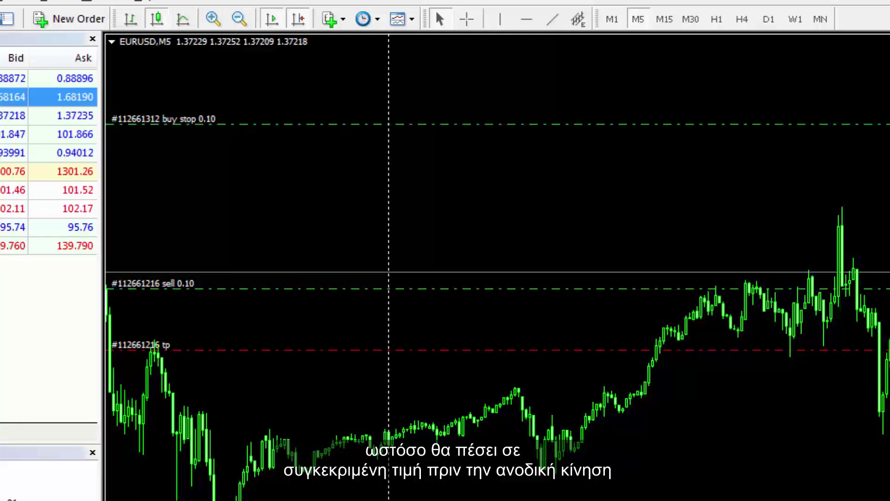
# Place a 0.10 EURUSD Buy Limit pending order at price 1.37020.
pyautogui.click(87, 24)
pyautogui.click(488, 182)
pyautogui.click(487, 212)
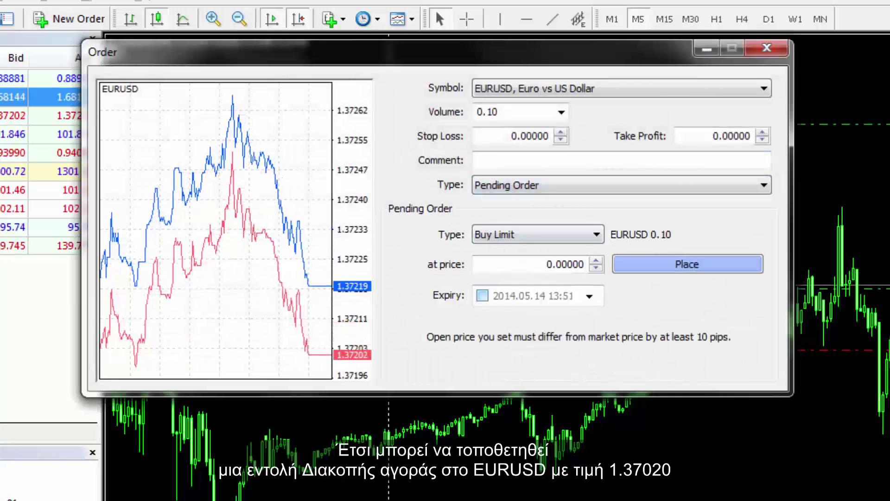
pyautogui.moveTo(549, 264); pyautogui.dragTo(605, 246)
pyautogui.write('1')
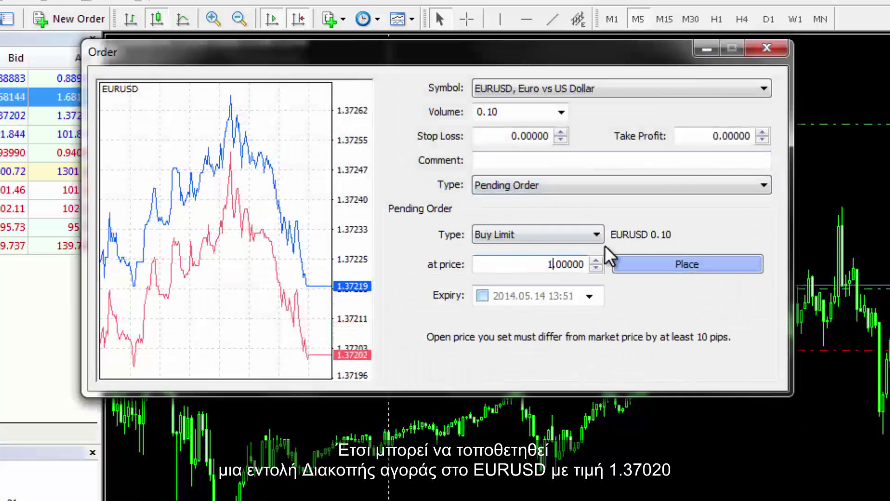
pyautogui.write('.3702')
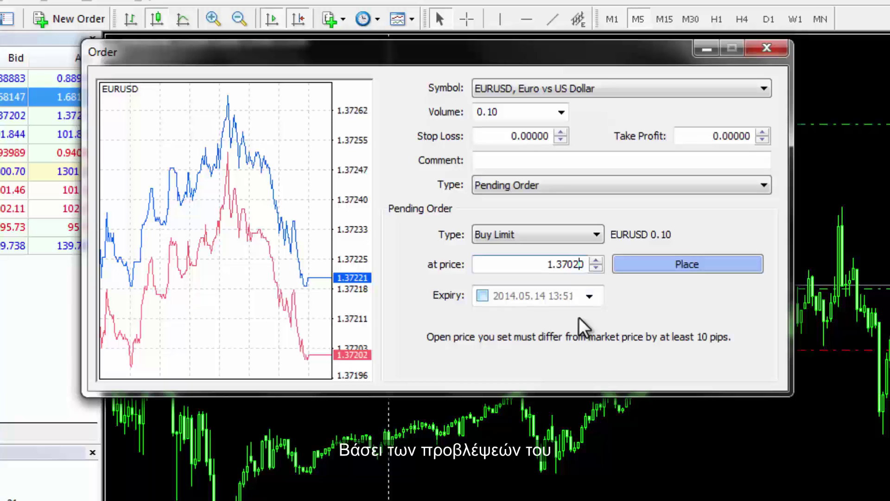
pyautogui.click(627, 263)
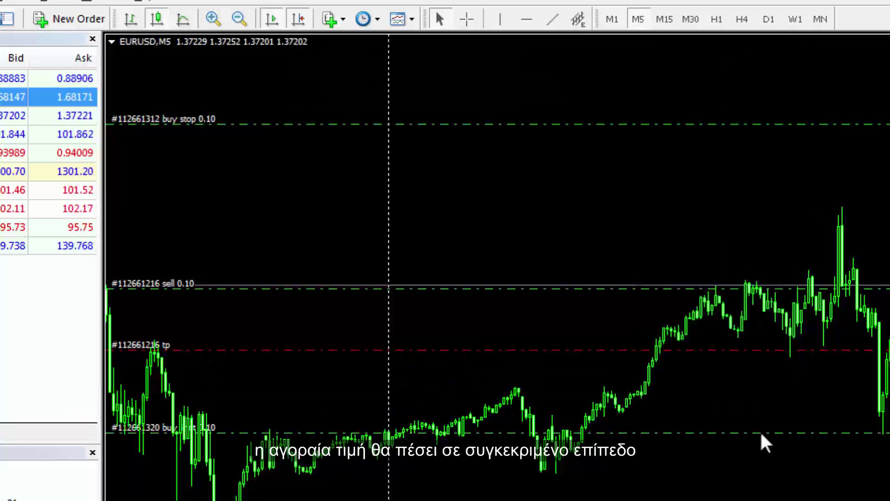
pyautogui.scroll(5, 445, 423)
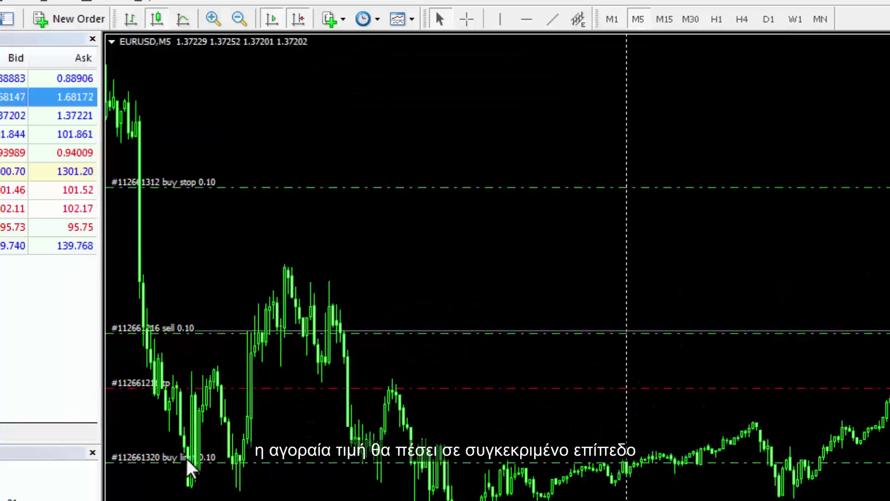
pyautogui.scroll(-5, 186, 462)
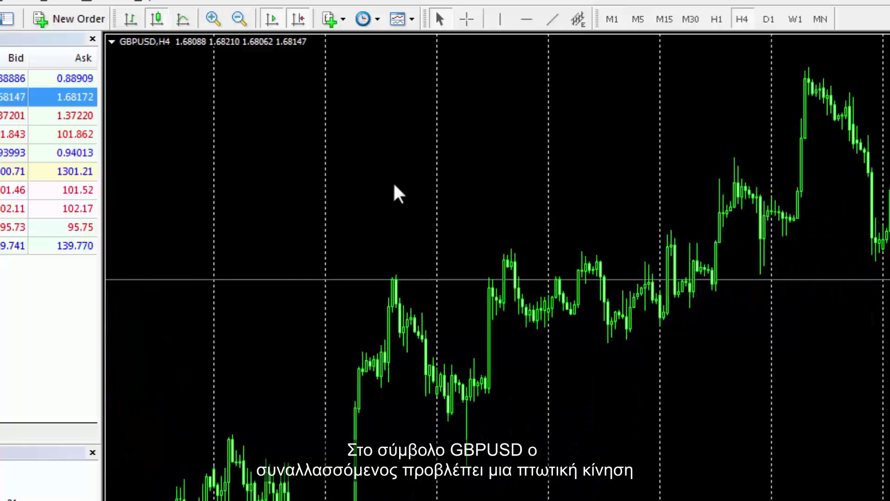
# Place a 0.10 GBPUSD Sell Stop pending order at price 1.67900.
pyautogui.click(77, 24)
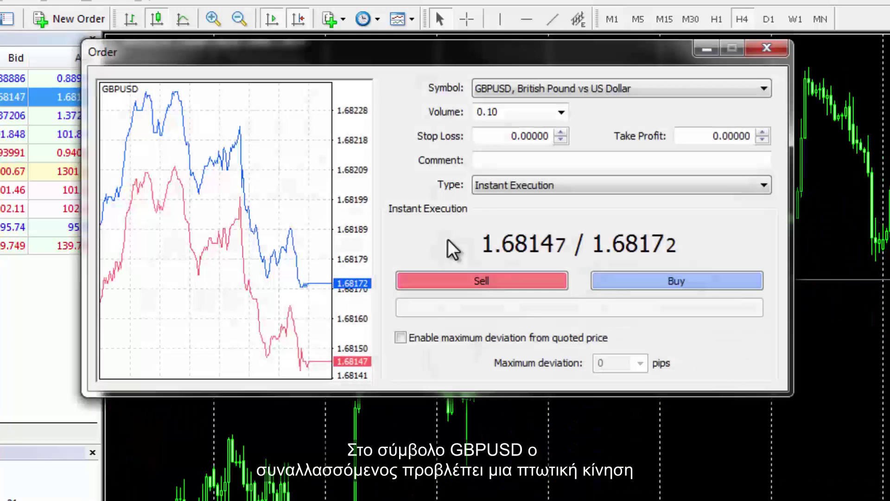
pyautogui.click(485, 188)
pyautogui.click(487, 214)
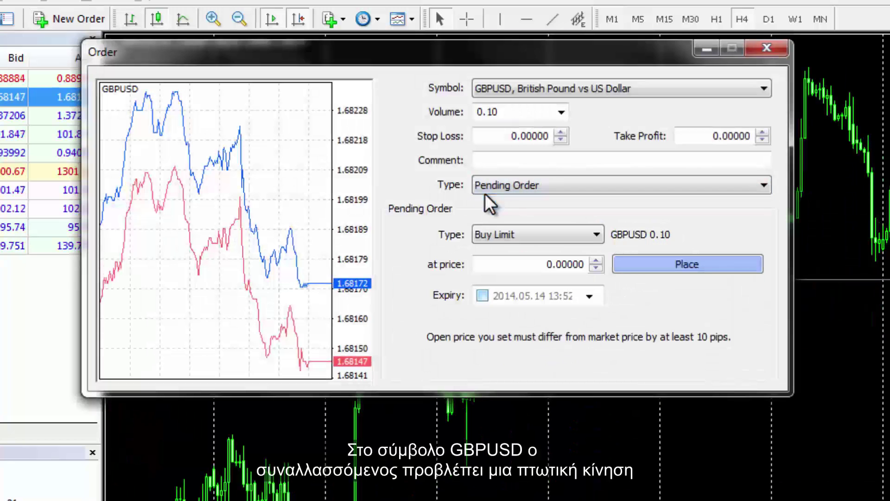
pyautogui.click(524, 235)
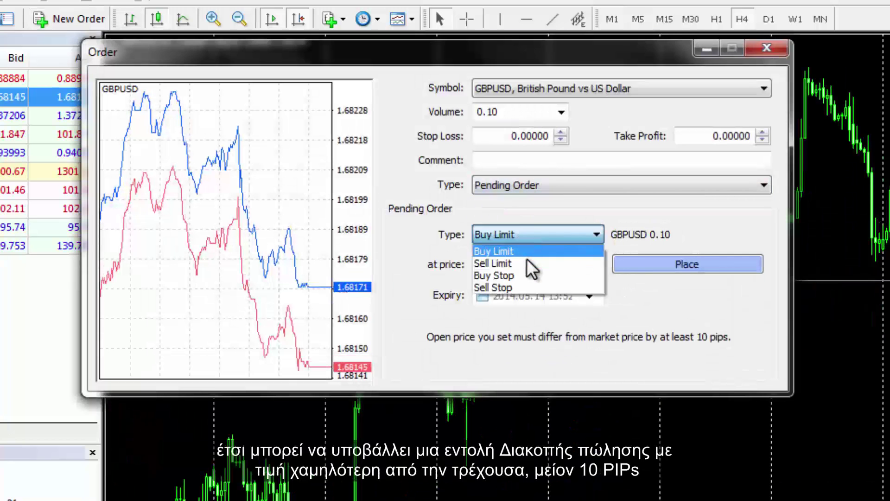
pyautogui.click(524, 284)
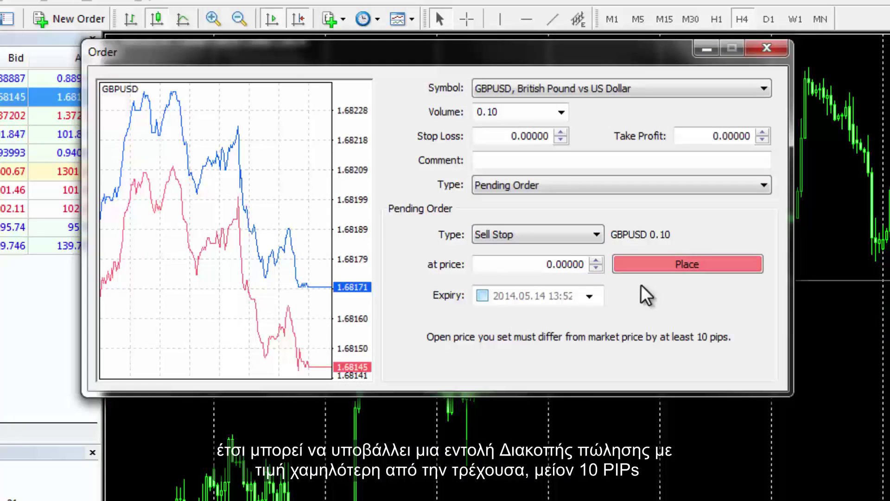
pyautogui.moveTo(512, 265); pyautogui.dragTo(624, 261)
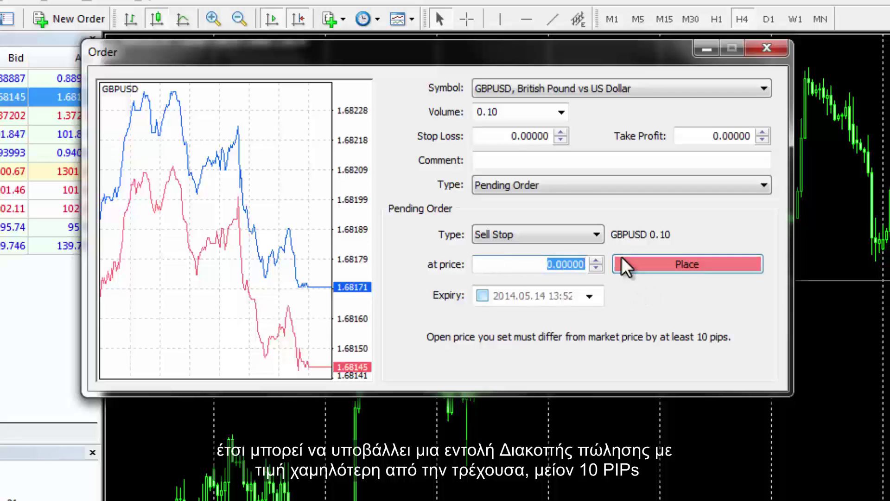
pyautogui.write('1.679')
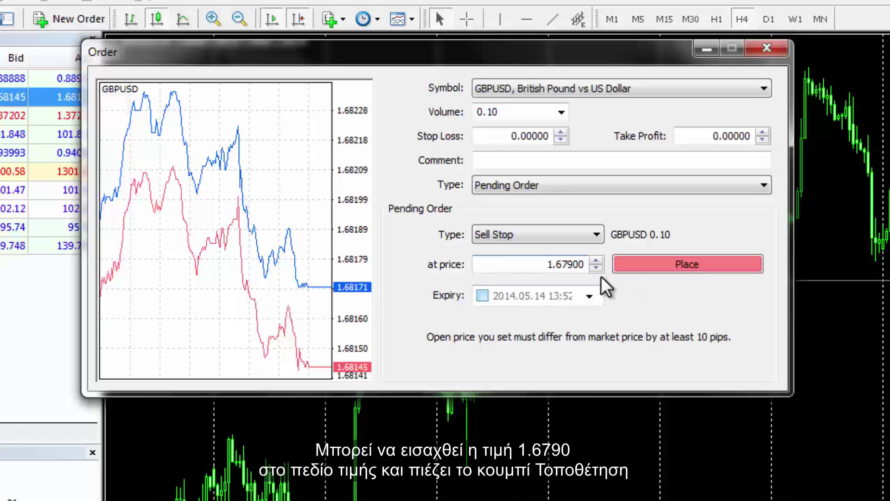
pyautogui.click(645, 264)
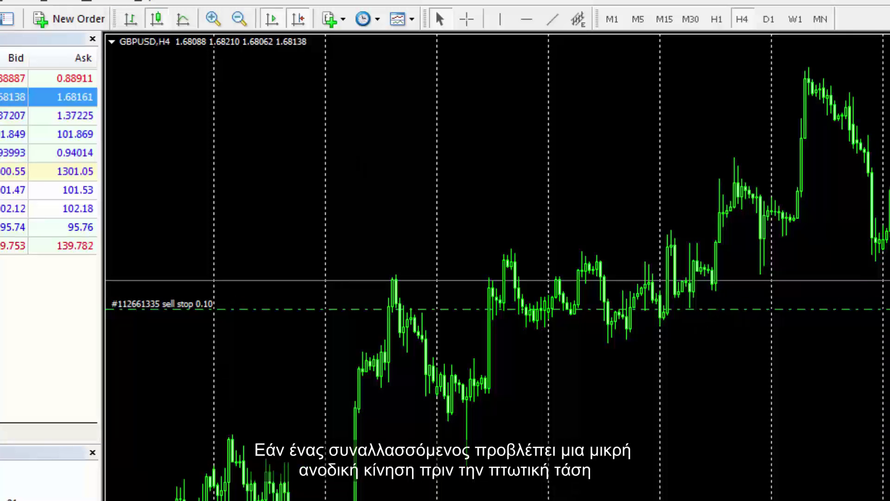
# Place a 0.10 GBPUSD Sell Limit pending order at price 1.68500.
pyautogui.click(60, 18)
pyautogui.click(501, 180)
pyautogui.click(505, 209)
pyautogui.click(494, 241)
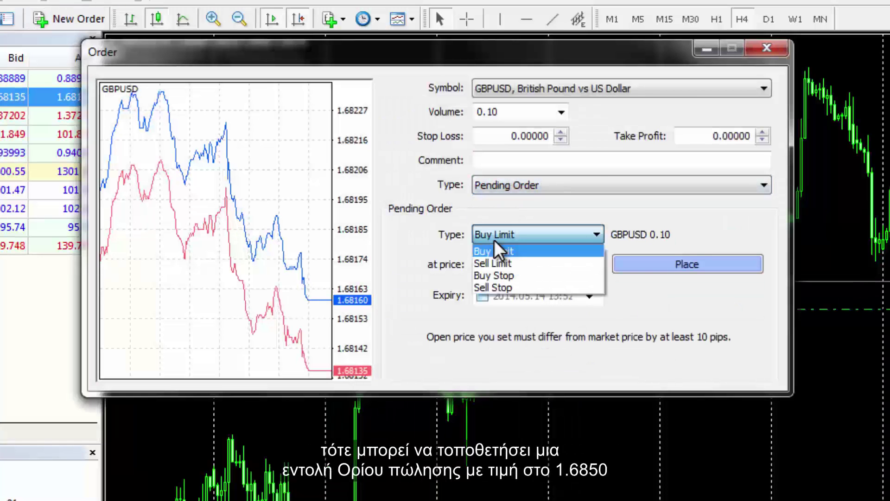
pyautogui.click(494, 262)
pyautogui.moveTo(536, 263); pyautogui.dragTo(562, 263)
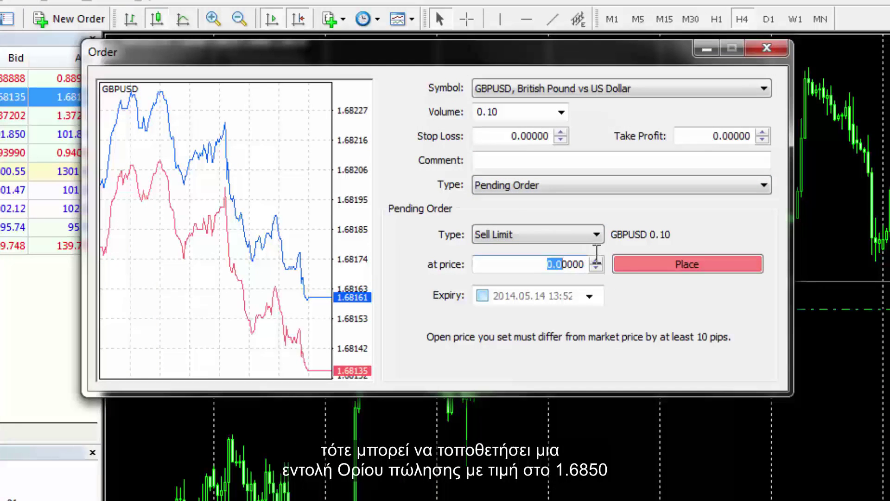
pyautogui.write('1.')
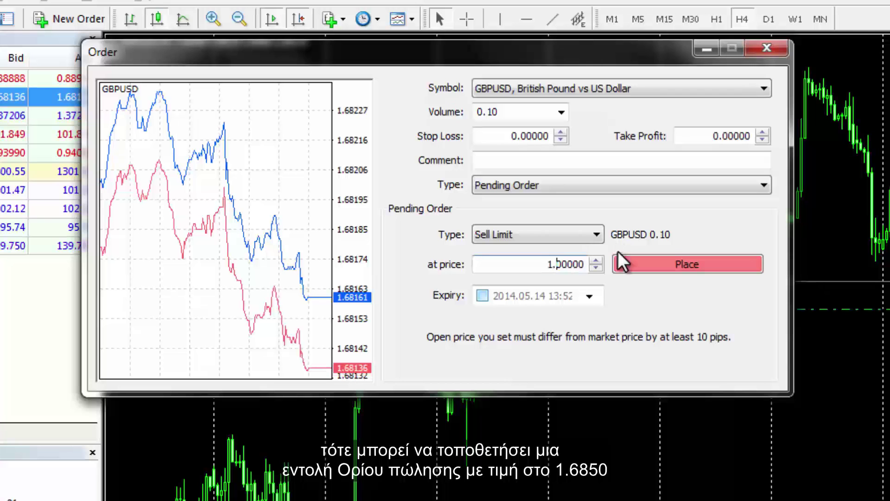
pyautogui.write('685')
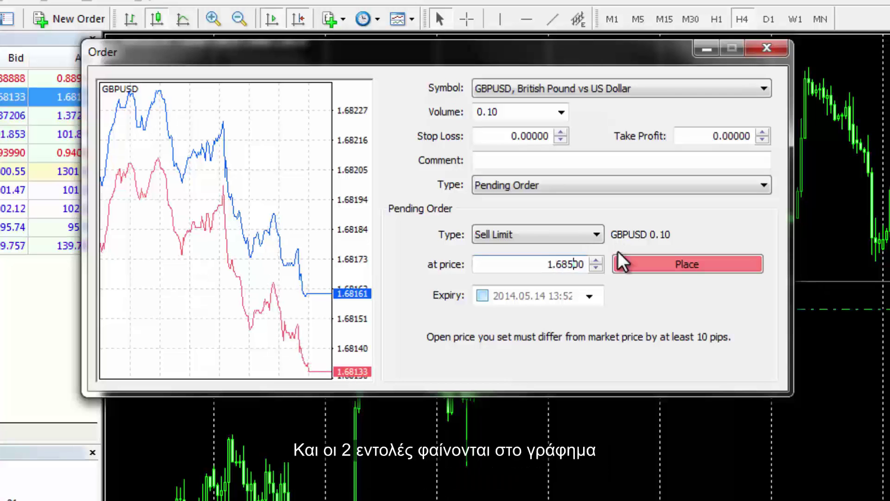
pyautogui.click(633, 268)
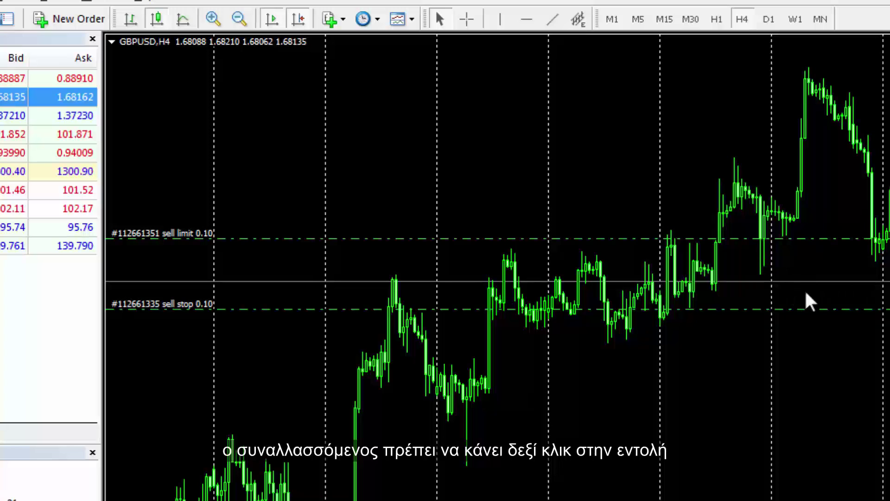
# Enable expiry for the GBPUSD sell limit order from its chart line, keep 2014.05.14 13:53, and submit the modification.
pyautogui.rightClick(669, 238)
pyautogui.click(685, 248)
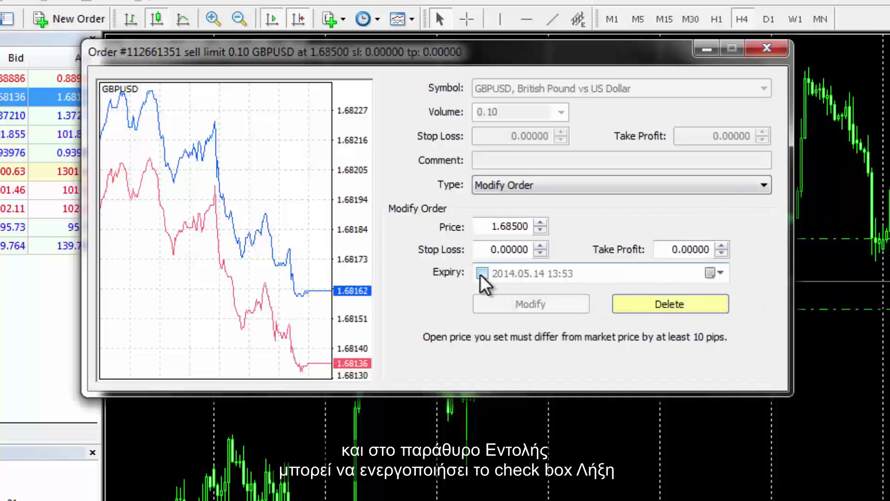
pyautogui.click(483, 273)
pyautogui.click(712, 271)
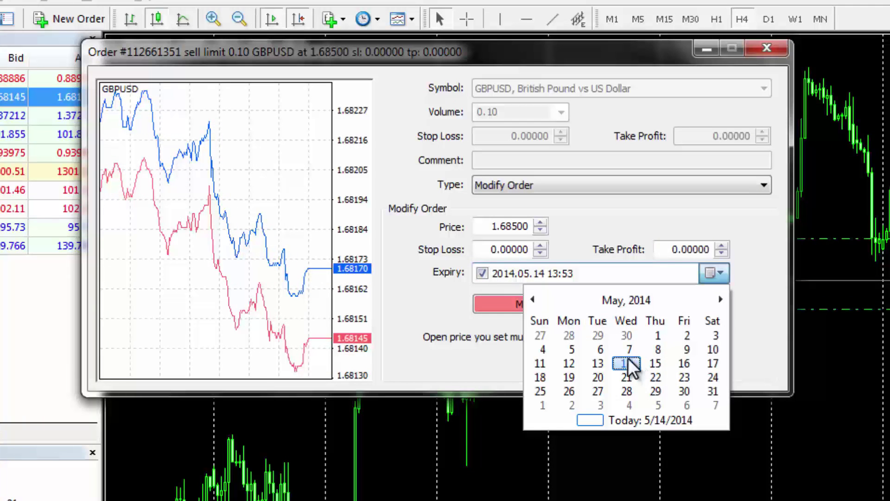
pyautogui.click(490, 346)
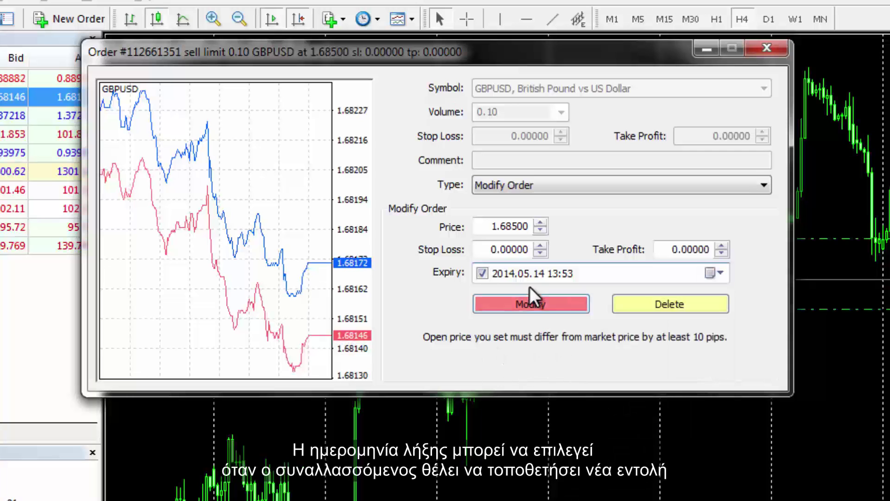
pyautogui.click(513, 306)
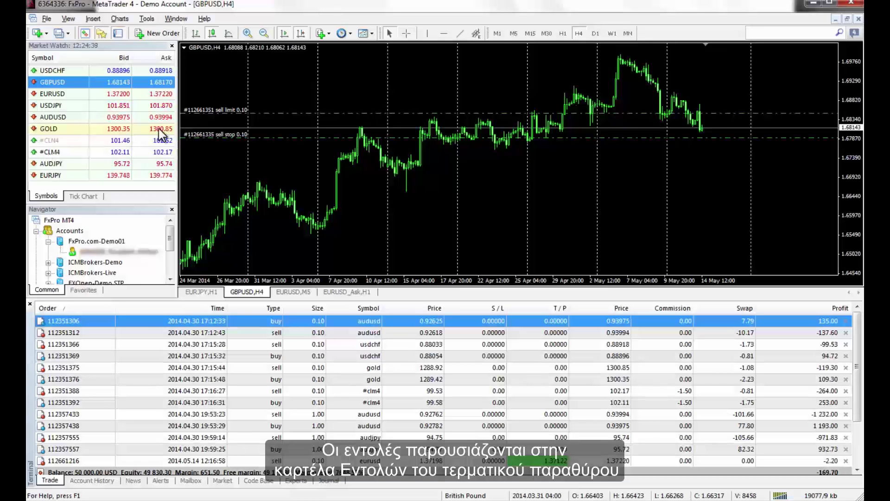
# Hide the Market Watch and Navigator windows to widen the chart area.
pyautogui.hotkey('ctrl', 'm')
pyautogui.hotkey('ctrl', 'n')
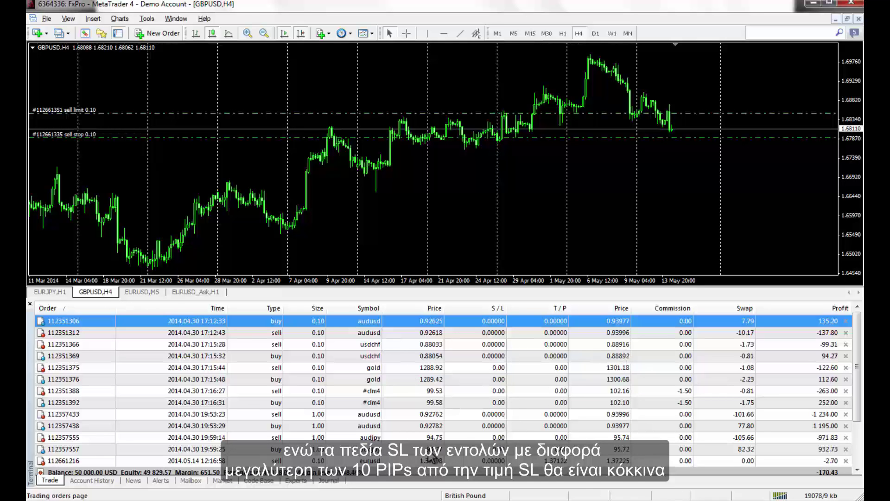
# Examine the executed and pending orders in the terminal's trade list, with the GBPUSD chart shown above.
pyautogui.click(65, 292)
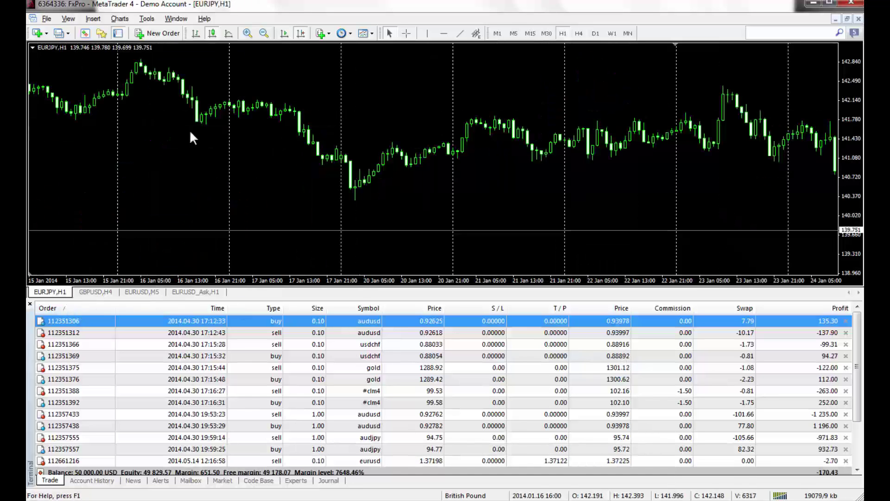
pyautogui.click(90, 297)
pyautogui.click(391, 418)
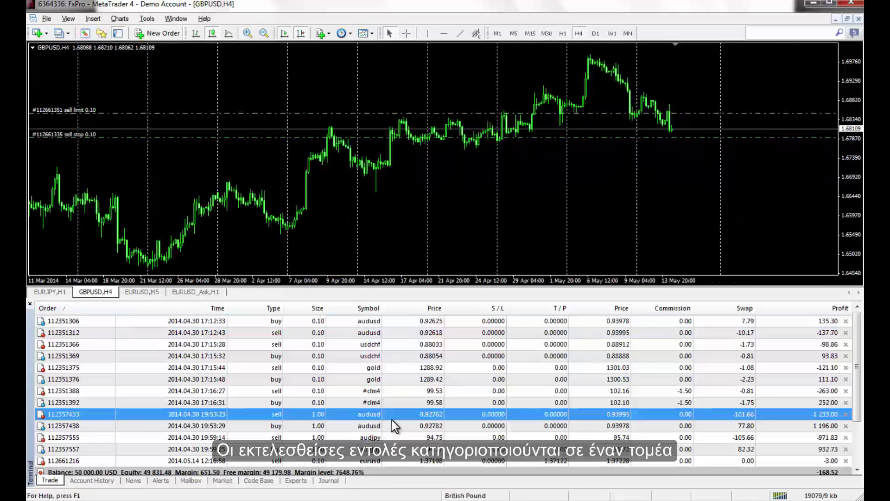
pyautogui.scroll(-2, 426, 438)
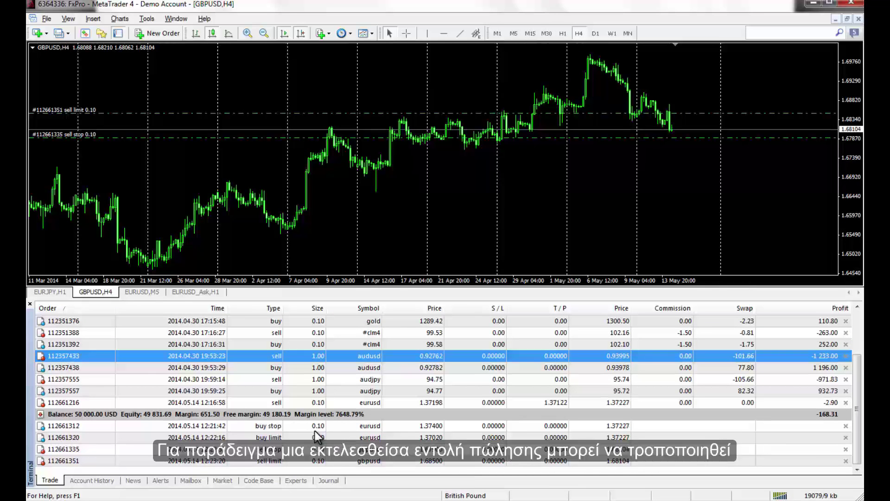
pyautogui.click(451, 380)
pyautogui.scroll(2, 448, 352)
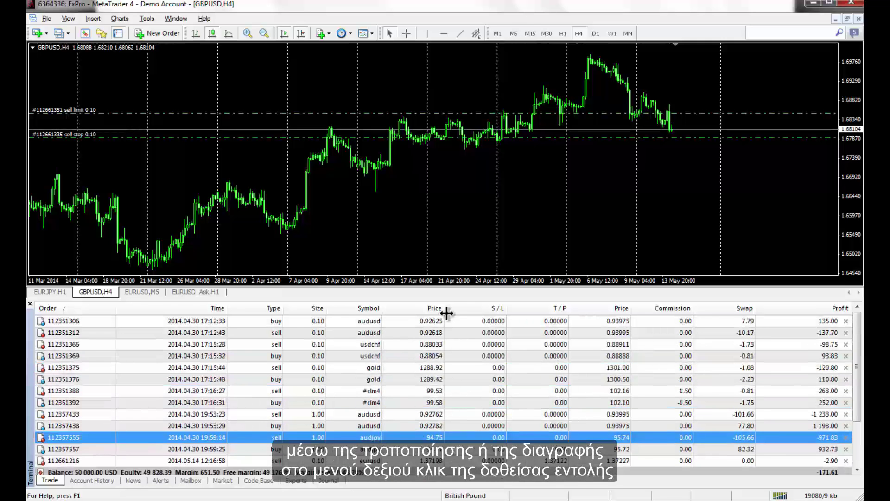
pyautogui.click(451, 321)
pyautogui.rightClick(452, 324)
pyautogui.click(482, 425)
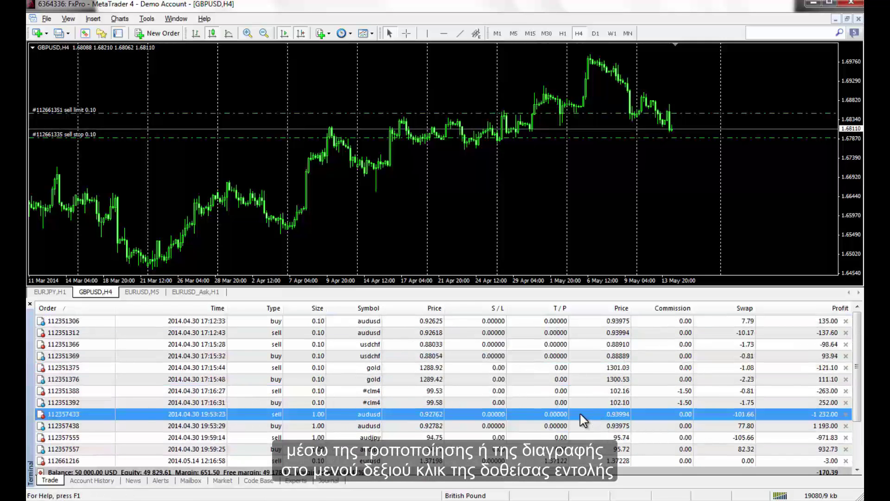
# Modify the executed 0.10 EURUSD sell order with a stop loss level of 100 points, copying 1.37327 as its stop loss.
pyautogui.rightClick(539, 459)
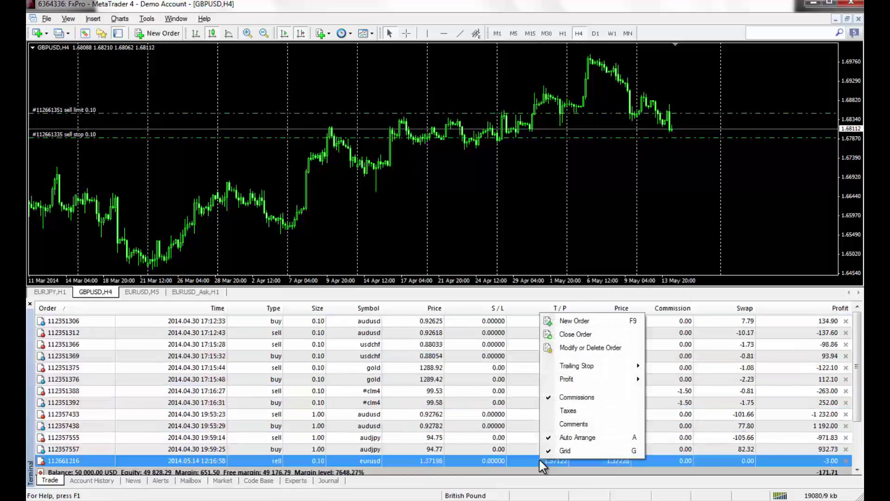
pyautogui.click(569, 347)
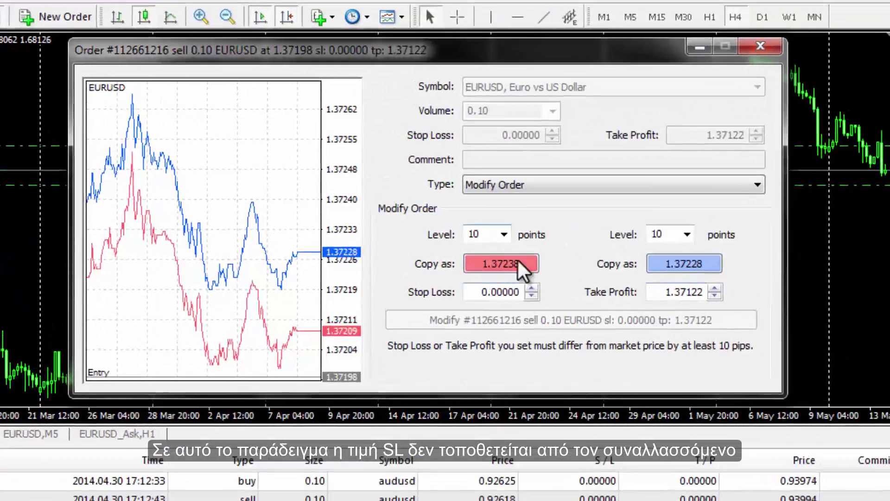
pyautogui.click(533, 283)
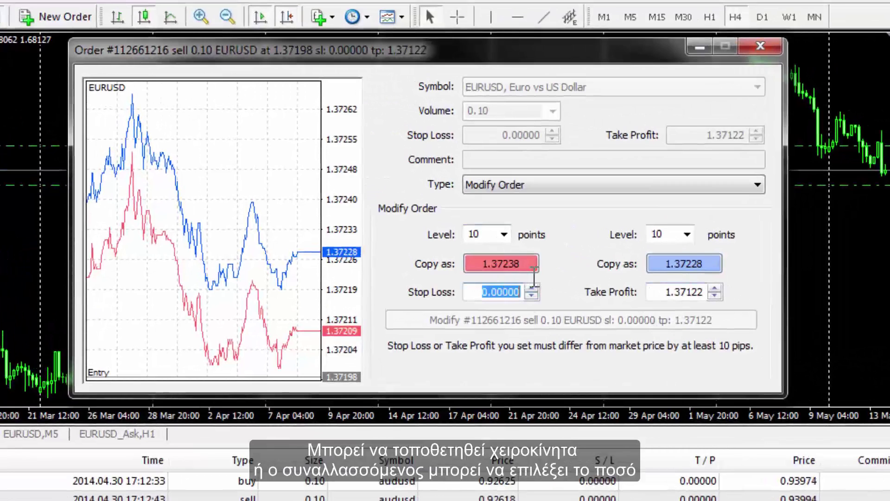
pyautogui.click(505, 235)
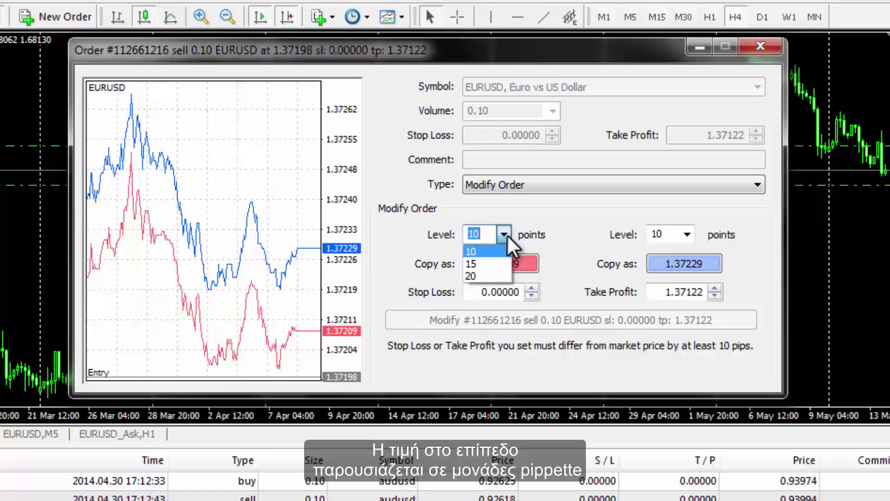
pyautogui.write('100')
pyautogui.click(503, 207)
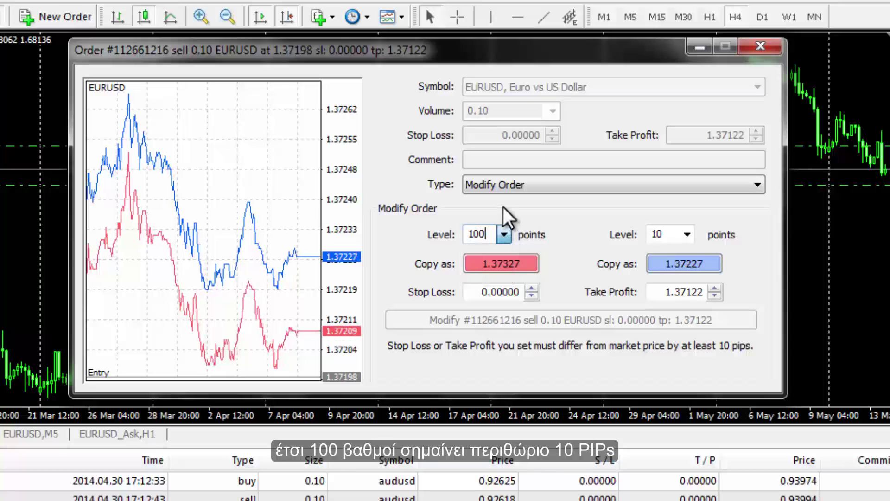
pyautogui.click(492, 261)
pyautogui.click(497, 321)
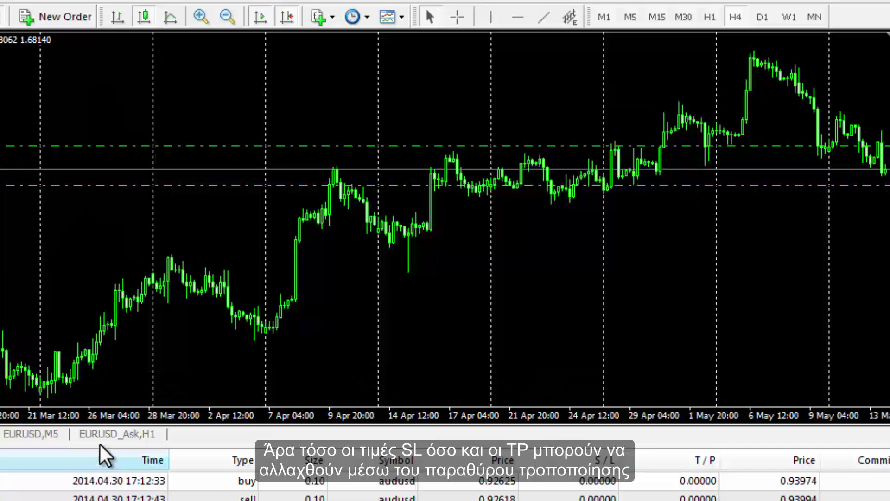
# Show the EURUSD M15 chart and clear both the stop loss and take profit of the executed 0.10 EURUSD sell order.
pyautogui.click(30, 434)
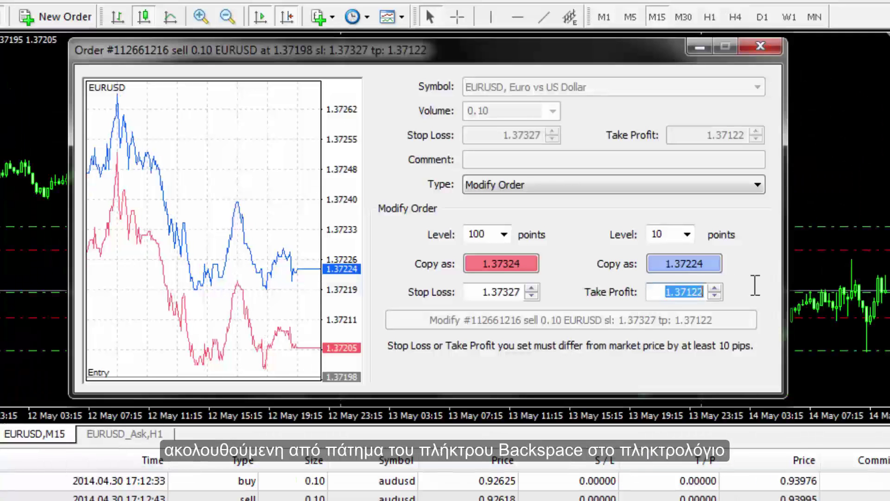
pyautogui.press('BackSpace')
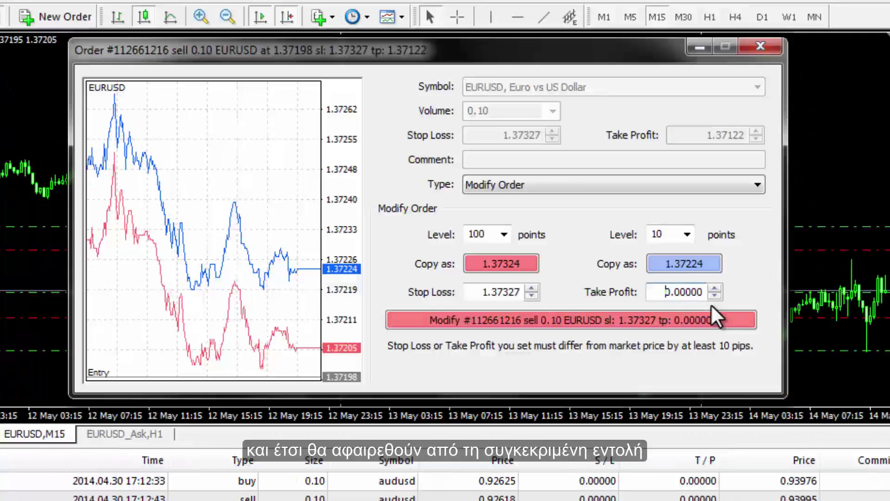
pyautogui.hotkey('shift', 'Tab')
pyautogui.press('BackSpace')
pyautogui.click(535, 321)
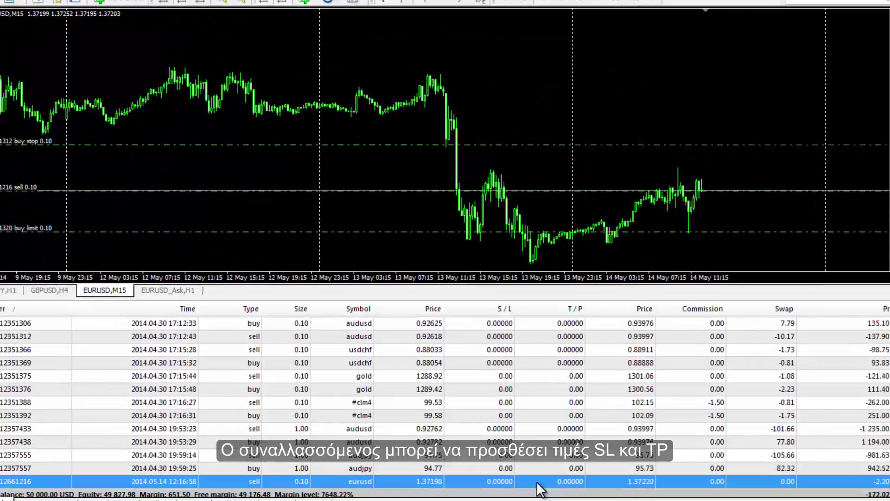
# Modify the executed EURUSD sell order with 200-point levels, copying 1.37417 as stop loss and 1.37017 as take profit.
pyautogui.rightClick(536, 482)
pyautogui.click(552, 358)
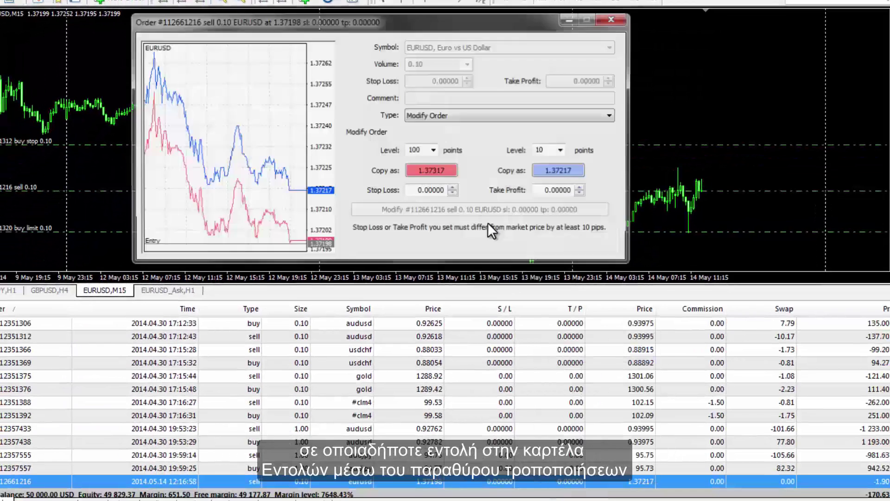
pyautogui.doubleClick(551, 155)
pyautogui.write('200')
pyautogui.moveTo(423, 151); pyautogui.dragTo(397, 154)
pyautogui.write('200')
pyautogui.click(432, 171)
pyautogui.click(560, 170)
pyautogui.click(478, 207)
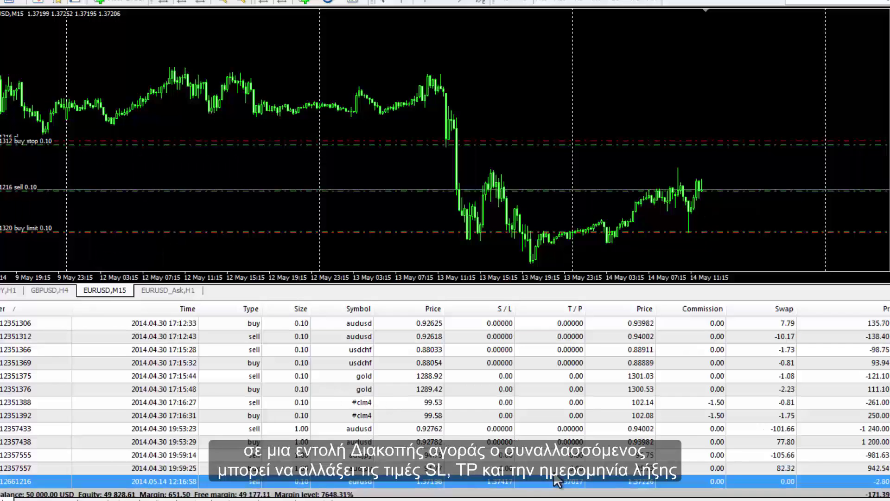
# Open the pending 0.10 EURUSD buy stop order for modification and lower its price to 1.37397.
pyautogui.scroll(-2, 463, 417)
pyautogui.click(512, 442)
pyautogui.rightClick(512, 441)
pyautogui.click(541, 309)
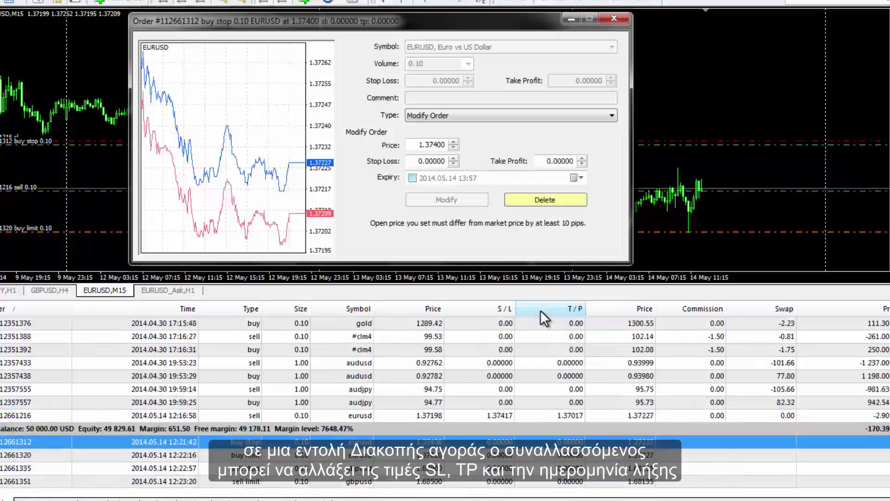
pyautogui.click(454, 147)
pyautogui.click(454, 148)
pyautogui.click(454, 148)
# Enable expiry for the EURUSD buy stop order, keep 2014.05.14 13:57, and submit the modification.
pyautogui.click(412, 178)
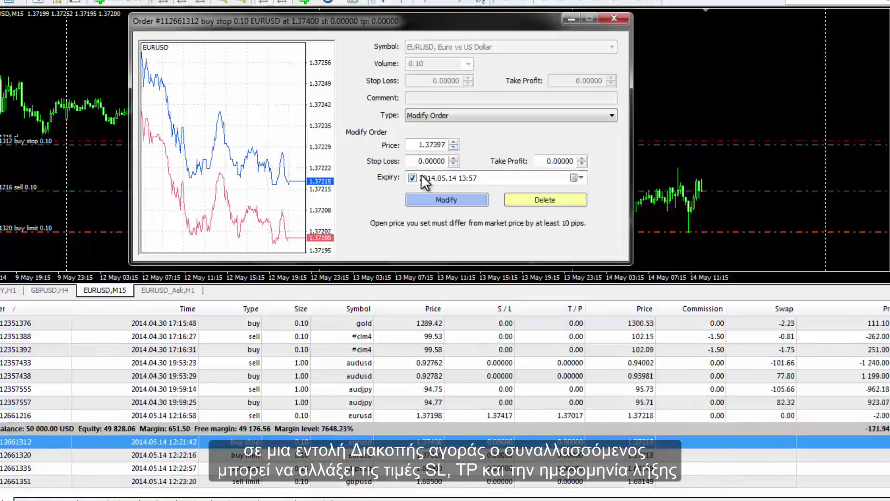
pyautogui.click(577, 178)
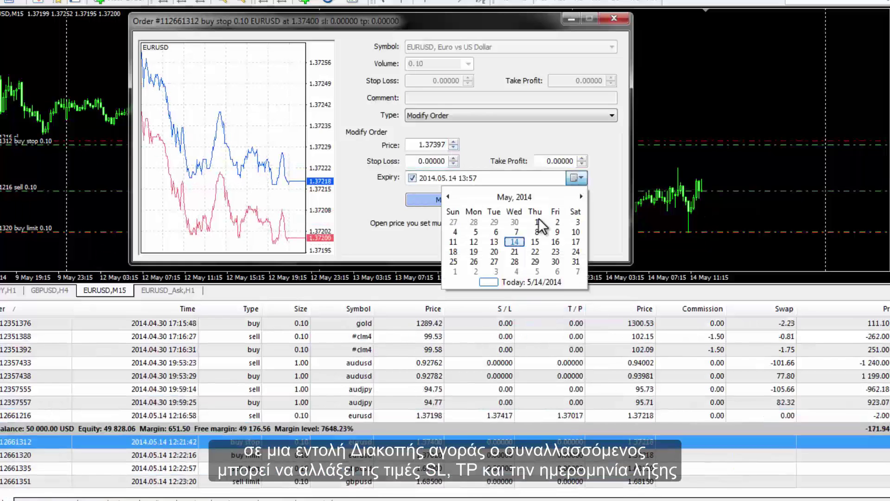
pyautogui.click(461, 179)
pyautogui.click(439, 199)
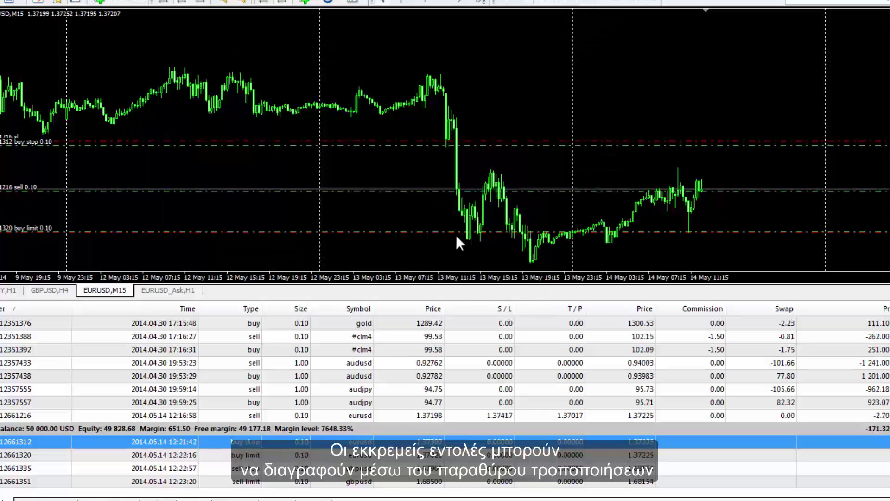
# Close the buy stop order's modification window without changes and delete all pending EURUSD and GBPUSD orders directly from the trade list.
pyautogui.doubleClick(443, 442)
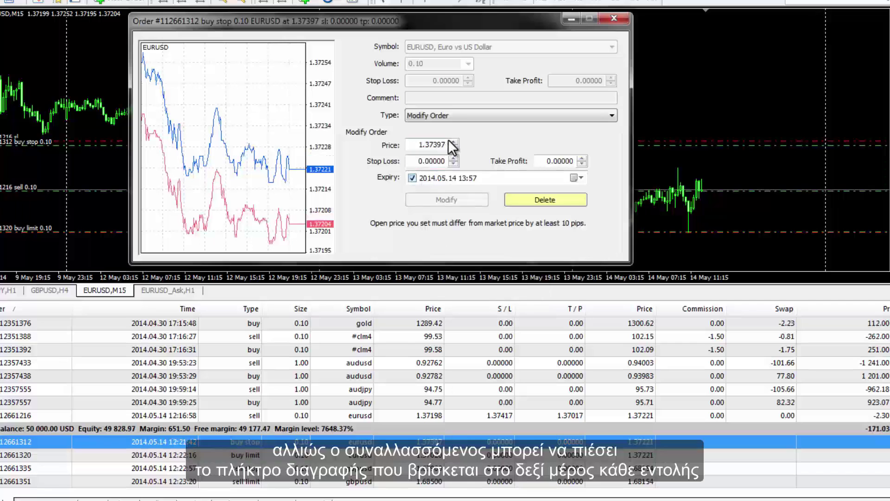
pyautogui.click(613, 19)
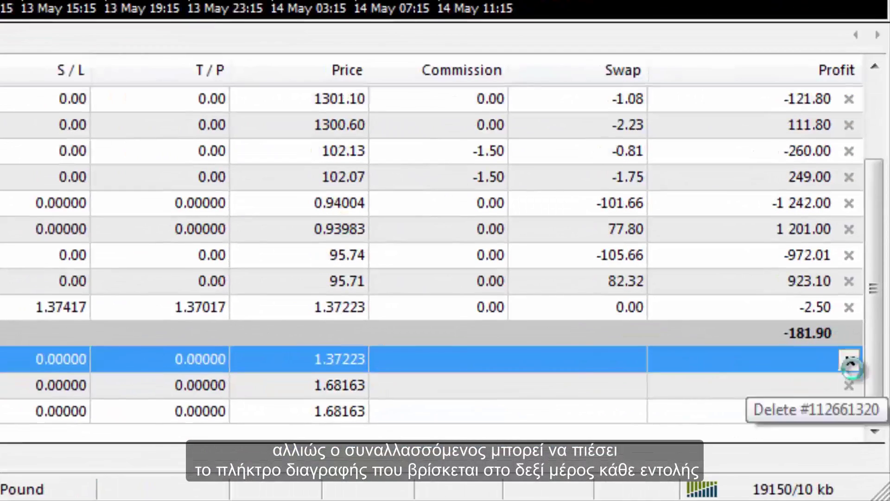
pyautogui.click(849, 359)
pyautogui.click(849, 394)
pyautogui.click(848, 408)
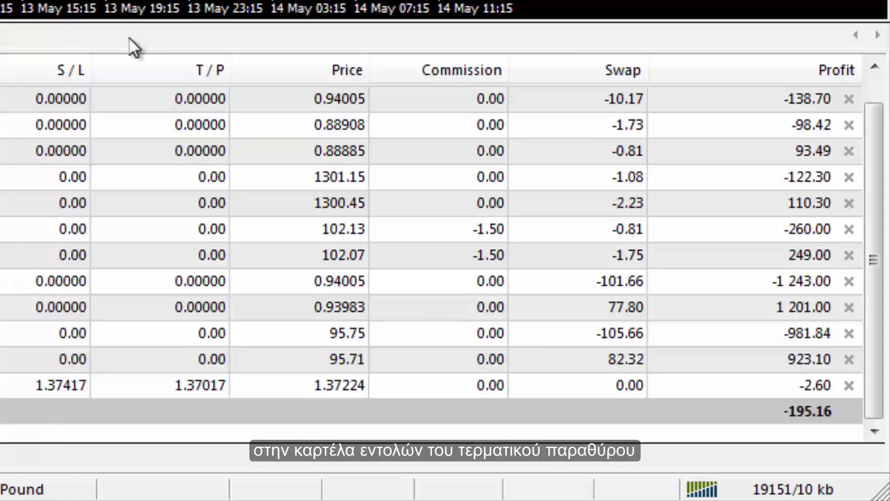